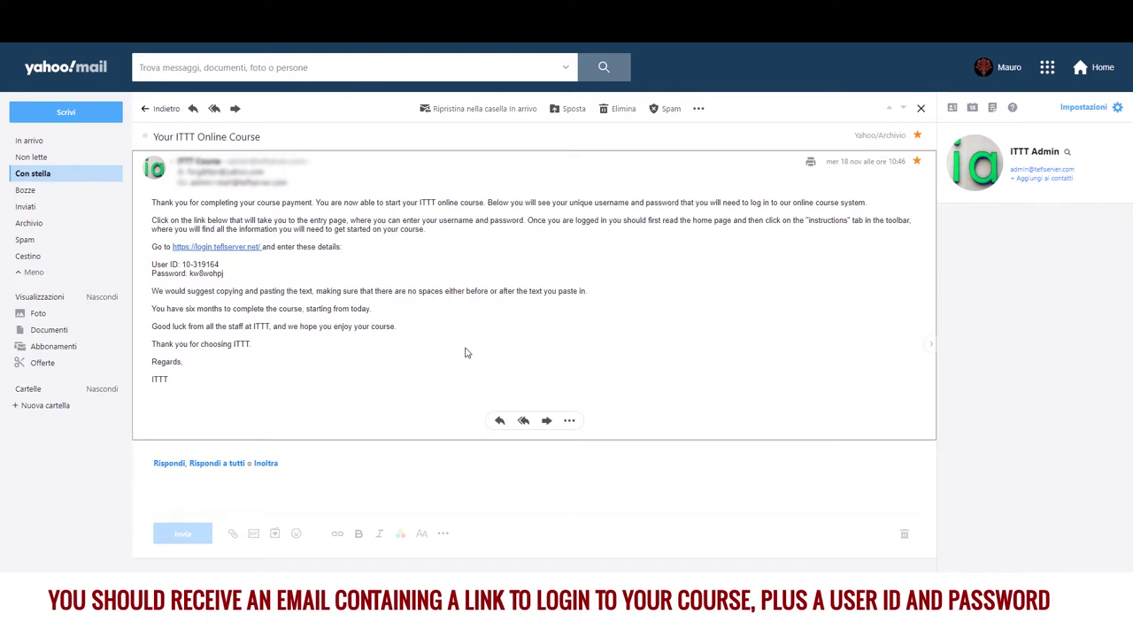
Open the email's course login link in a new tab and paste the email's User ID into the username field
{"action": "right_click", "coordinate": [227, 248]}
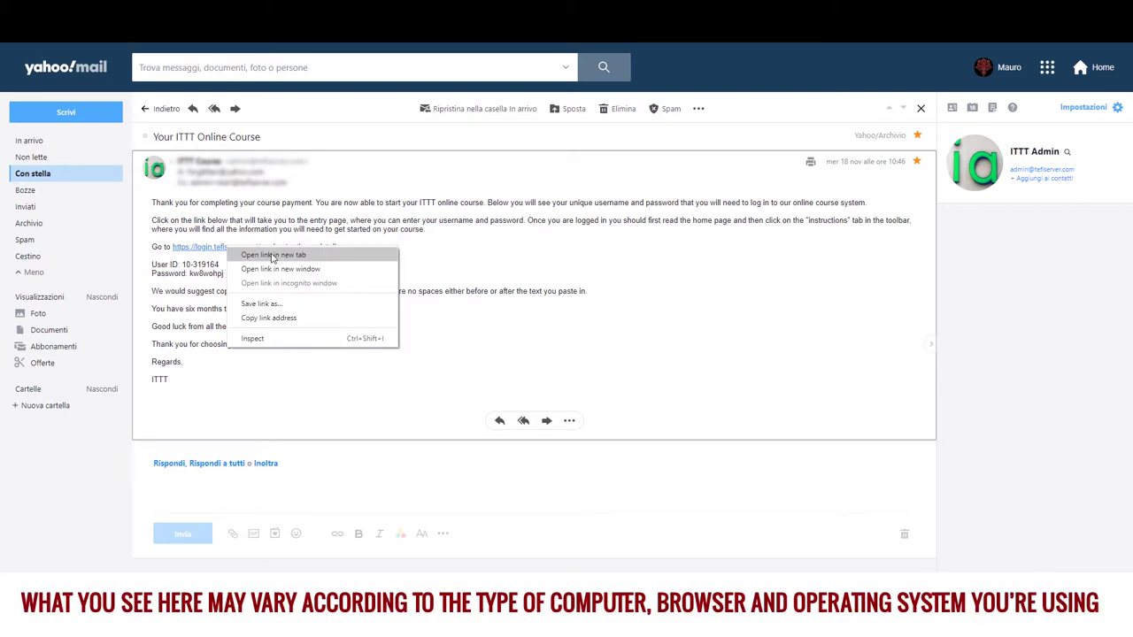
{"action": "left_click", "coordinate": [272, 255]}
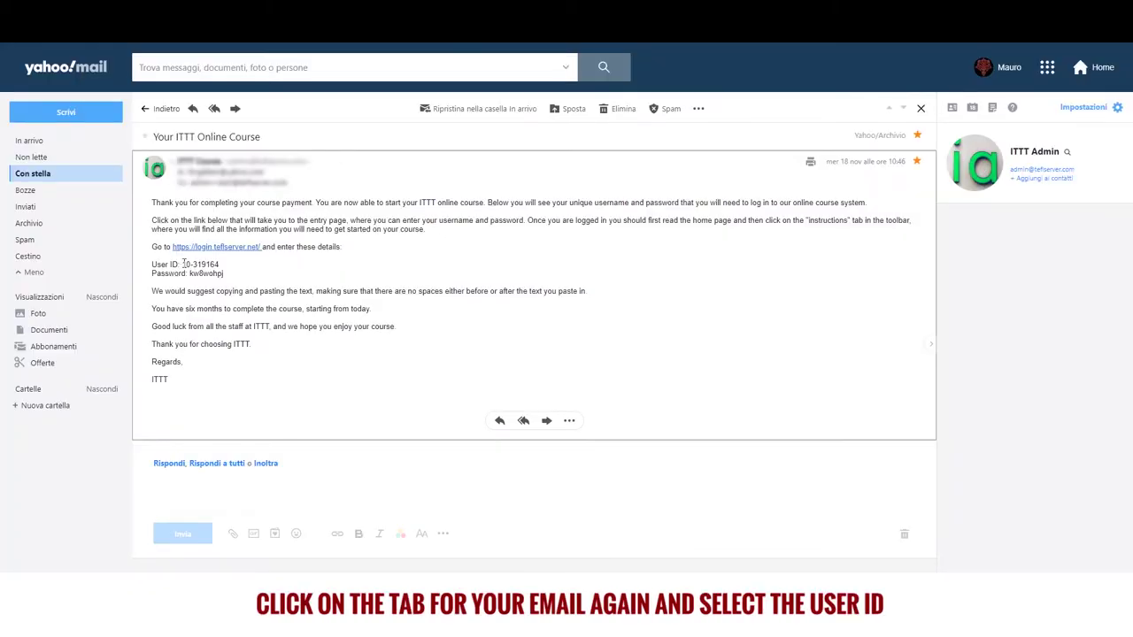
{"action": "left_click_drag", "start_coordinate": [182, 264], "coordinate": [215, 264]}
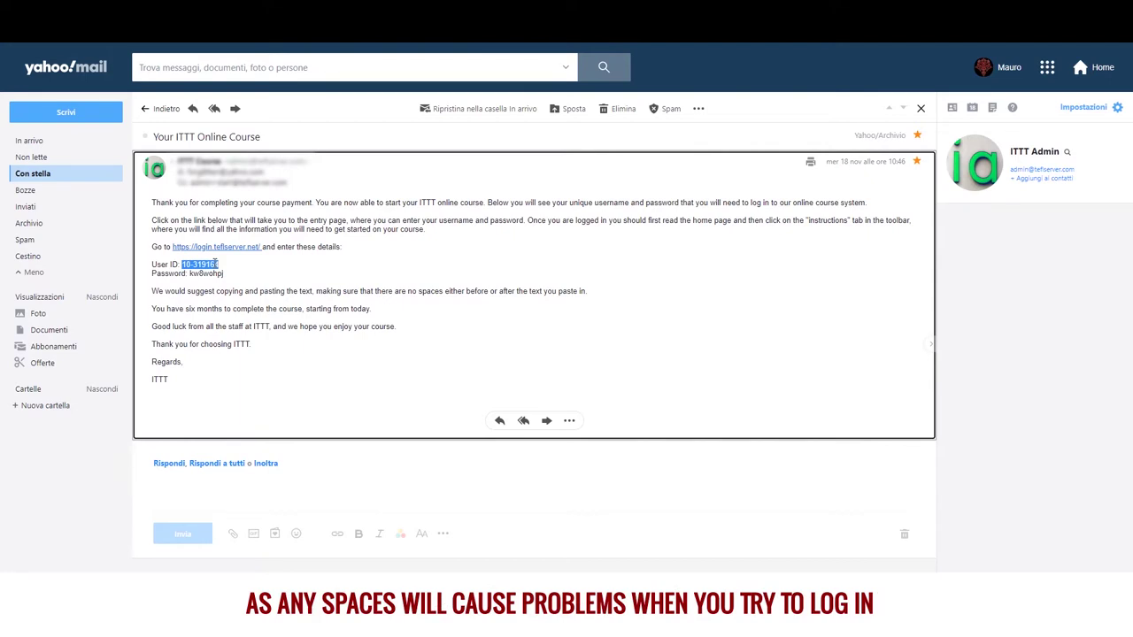
{"action": "right_click", "coordinate": [216, 264]}
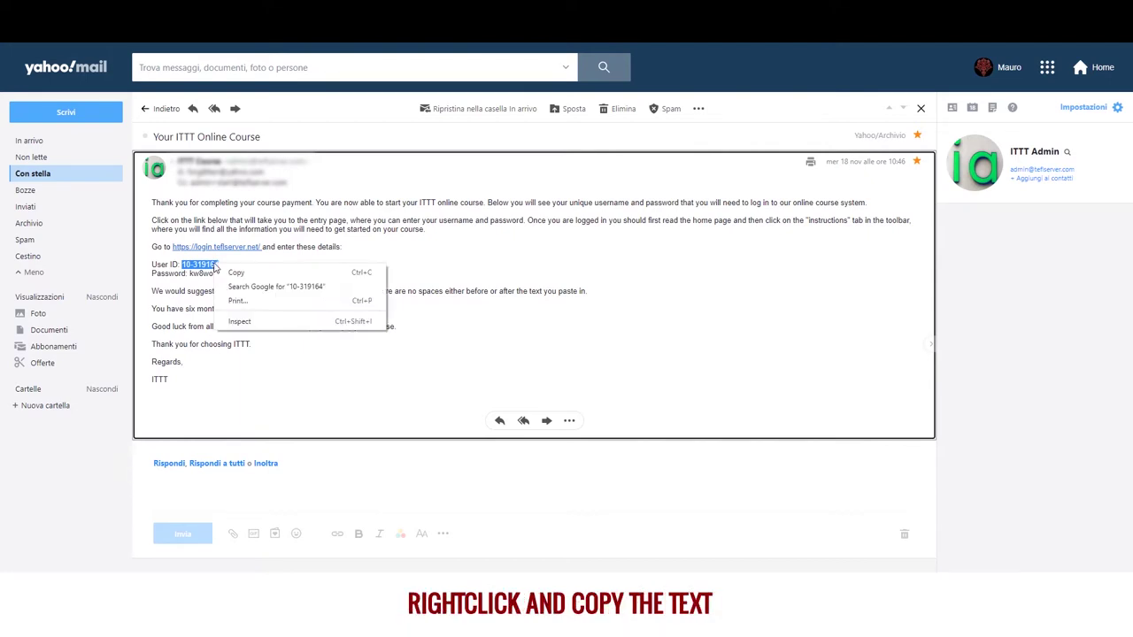
{"action": "left_click", "coordinate": [232, 274]}
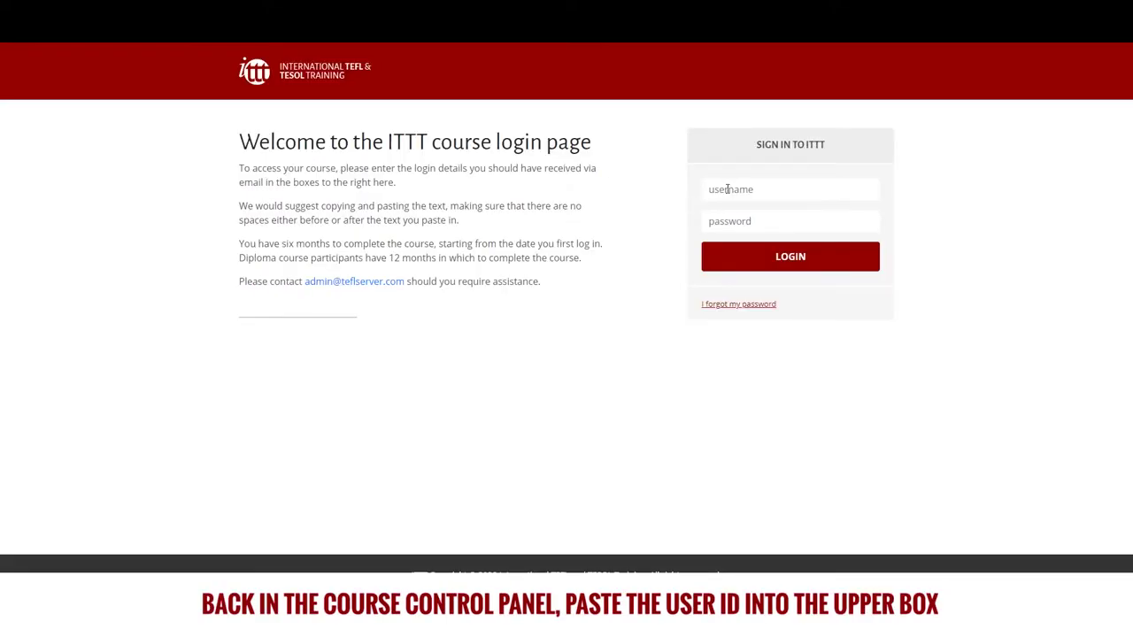
{"action": "right_click", "coordinate": [728, 192]}
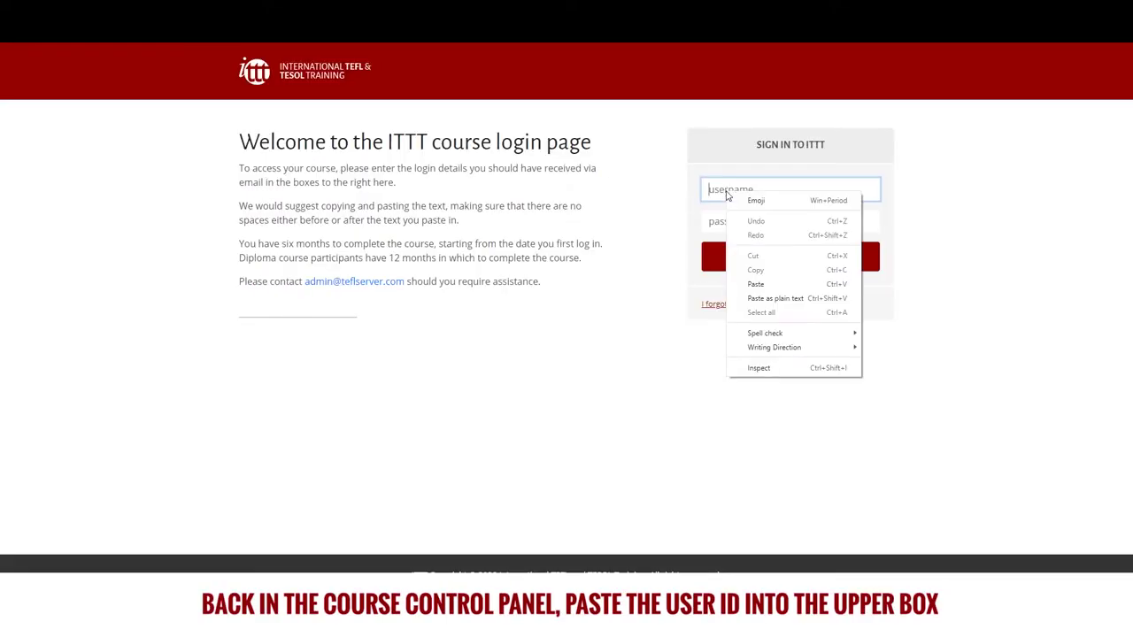
{"action": "left_click", "coordinate": [758, 285]}
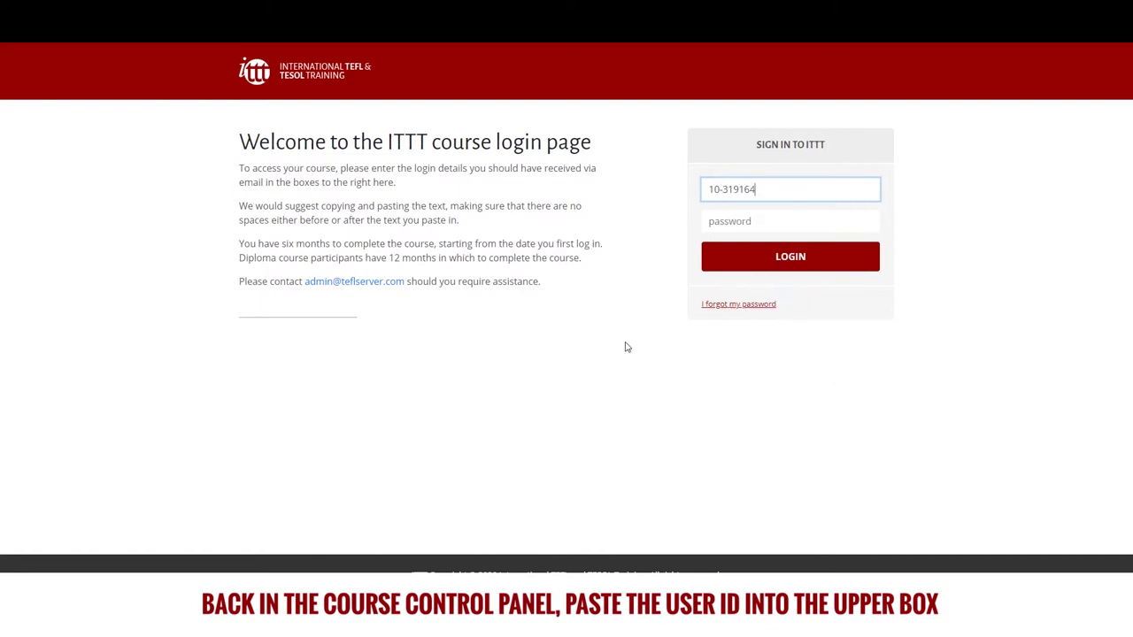
Copy the email's password into the login form's password field and log in to the course
{"action": "key", "text": "ctrl+Tab"}
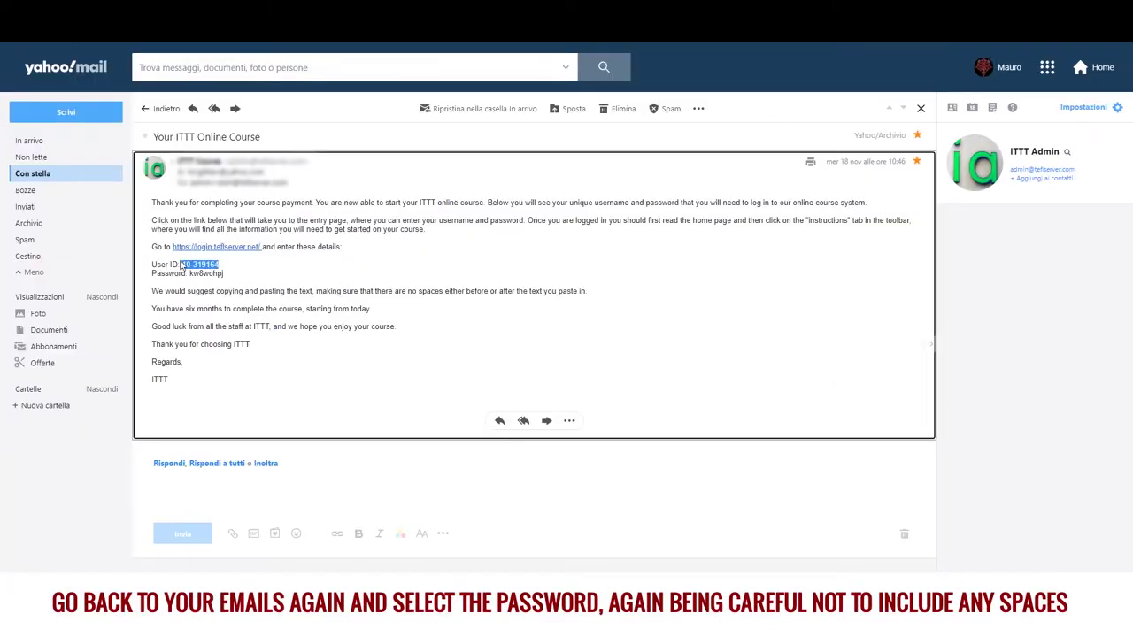
{"action": "left_click_drag", "start_coordinate": [188, 274], "coordinate": [225, 275]}
{"action": "right_click", "coordinate": [225, 274]}
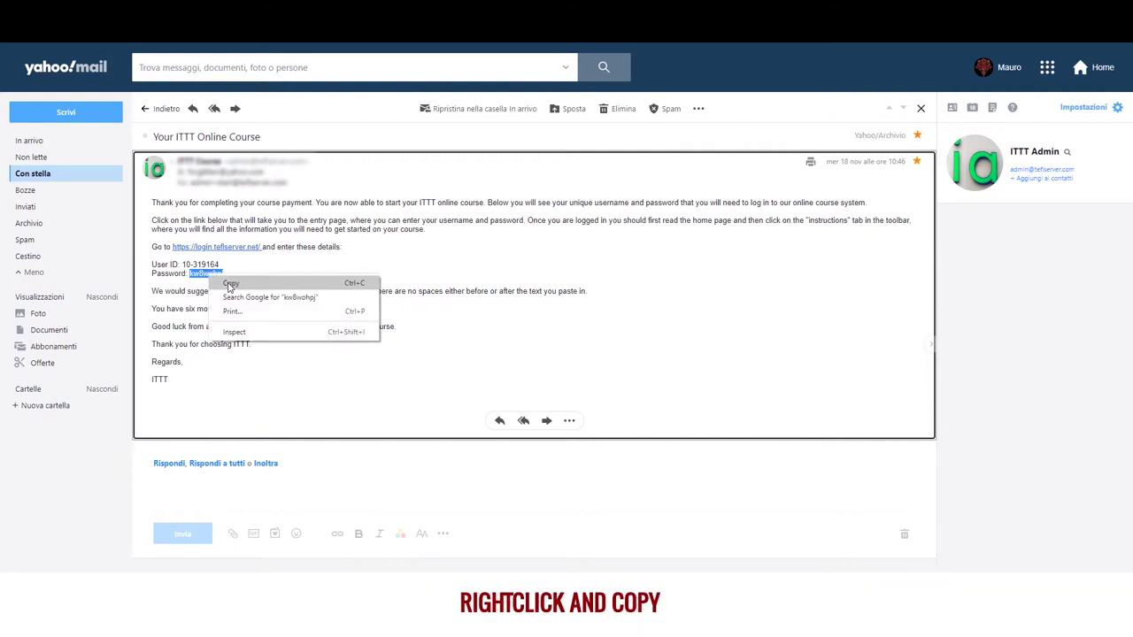
{"action": "left_click", "coordinate": [232, 282]}
{"action": "key", "text": "ctrl+Tab"}
{"action": "left_click", "coordinate": [766, 222]}
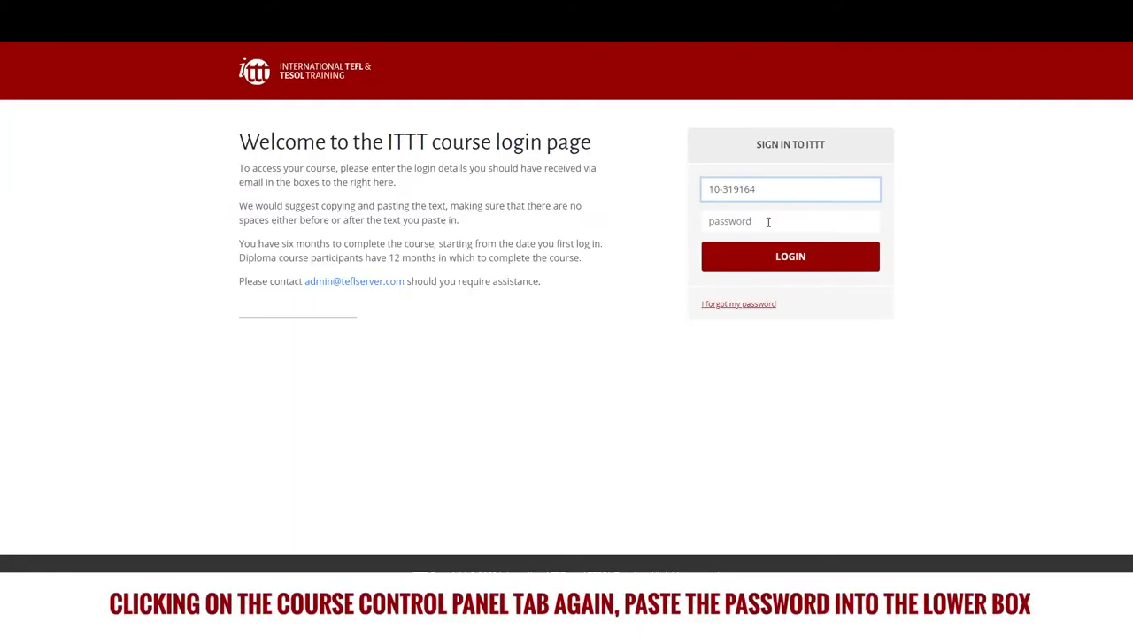
{"action": "right_click", "coordinate": [766, 221]}
{"action": "left_click", "coordinate": [782, 333]}
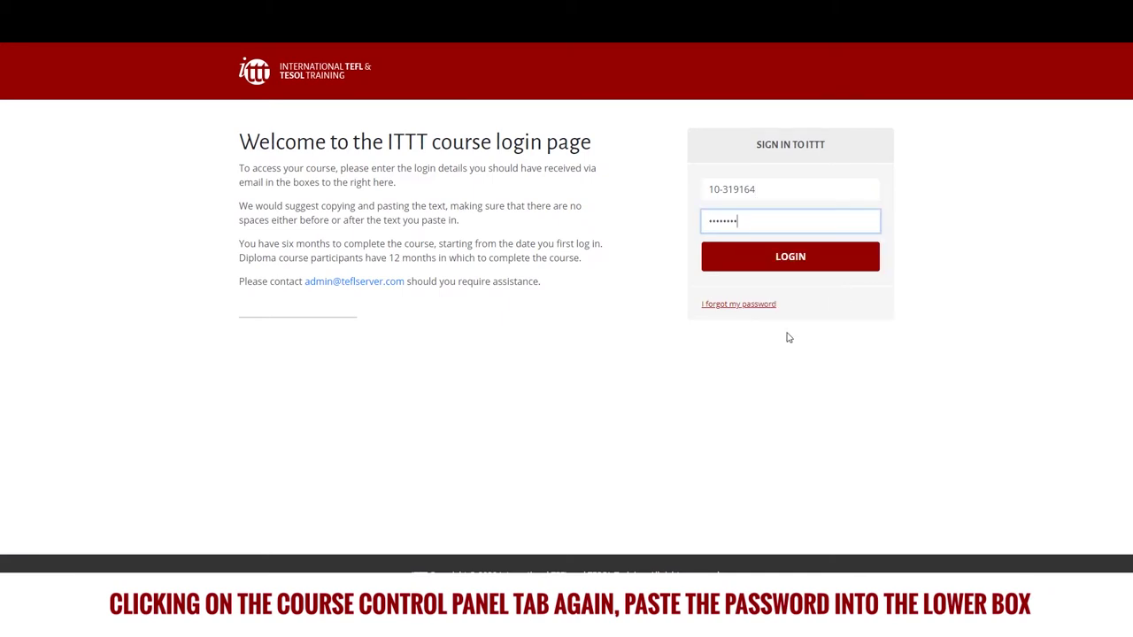
{"action": "left_click", "coordinate": [788, 263]}
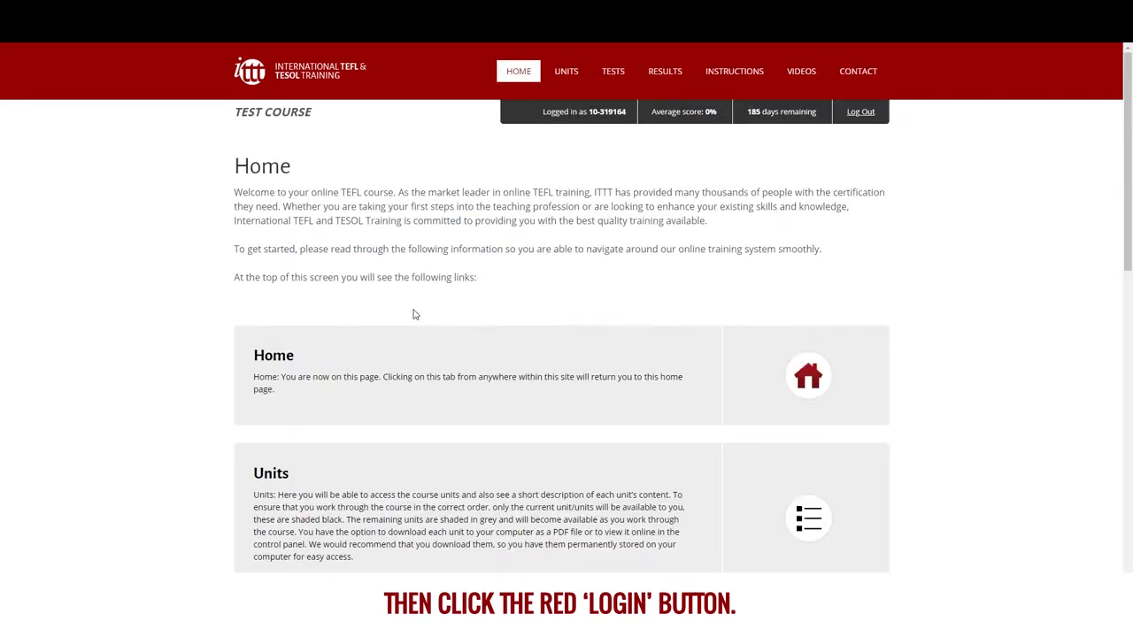
Scroll down through the Home page's section descriptions and back up to the top
{"action": "scroll", "coordinate": [497, 278], "scroll_direction": "down", "scroll_amount": 2}
{"action": "scroll", "coordinate": [496, 279], "scroll_direction": "down", "scroll_amount": 5}
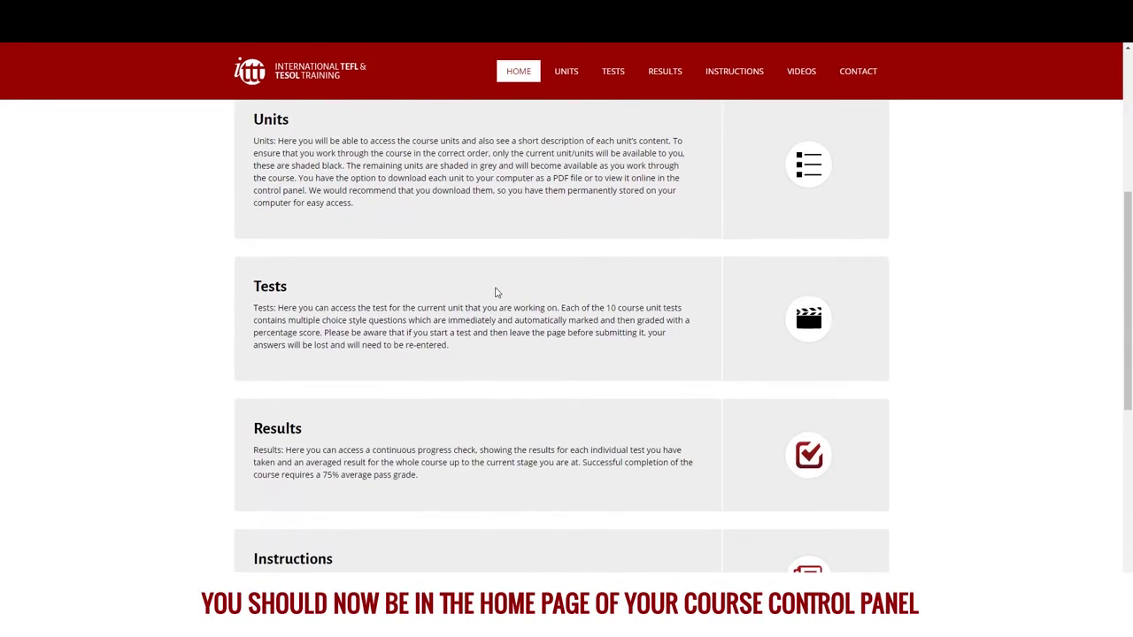
{"action": "scroll", "coordinate": [496, 297], "scroll_direction": "down", "scroll_amount": 2}
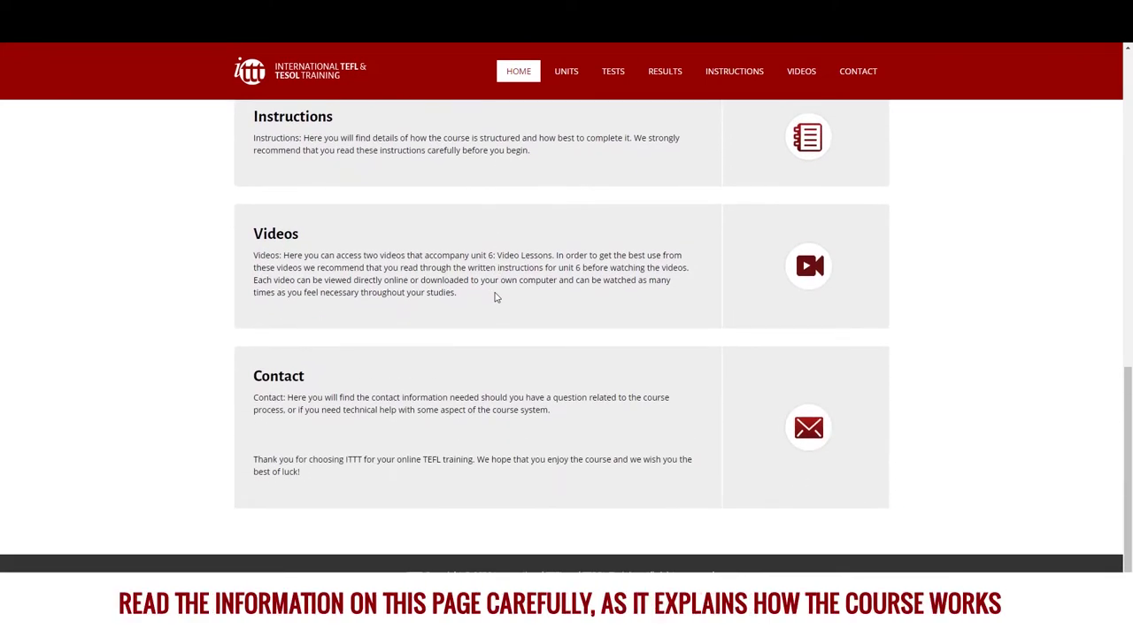
{"action": "scroll", "coordinate": [497, 298], "scroll_direction": "up", "scroll_amount": 4}
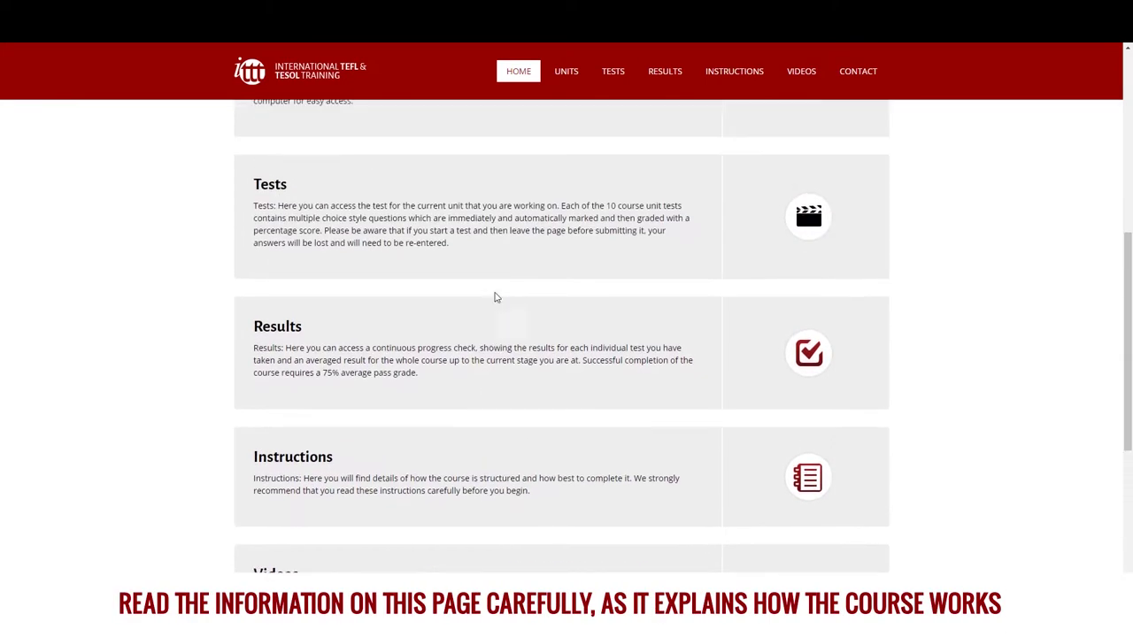
{"action": "scroll", "coordinate": [497, 297], "scroll_direction": "up", "scroll_amount": 5}
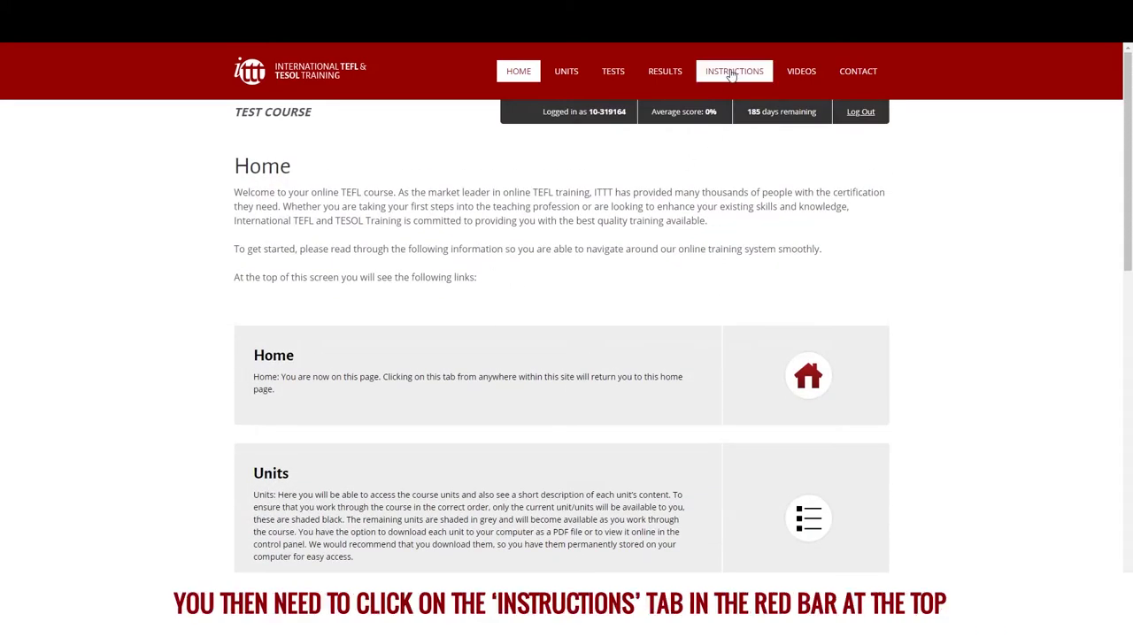
Open the Instructions FAQ and expand the answers to questions 4, 7 and 11
{"action": "left_click", "coordinate": [731, 77]}
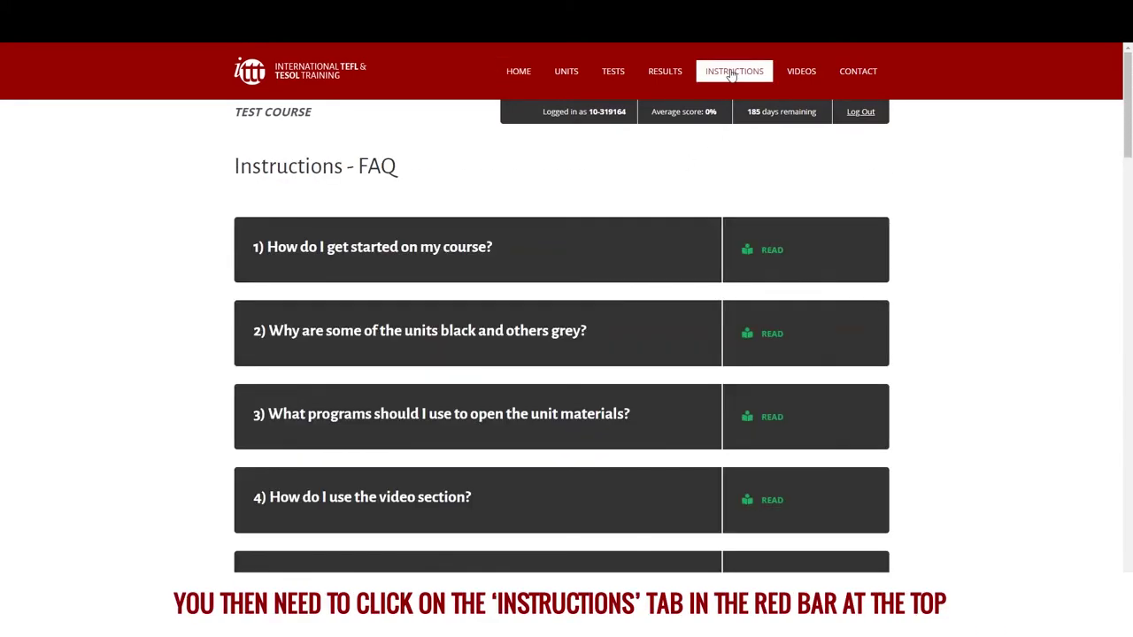
{"action": "scroll", "coordinate": [767, 316], "scroll_direction": "down", "scroll_amount": 1}
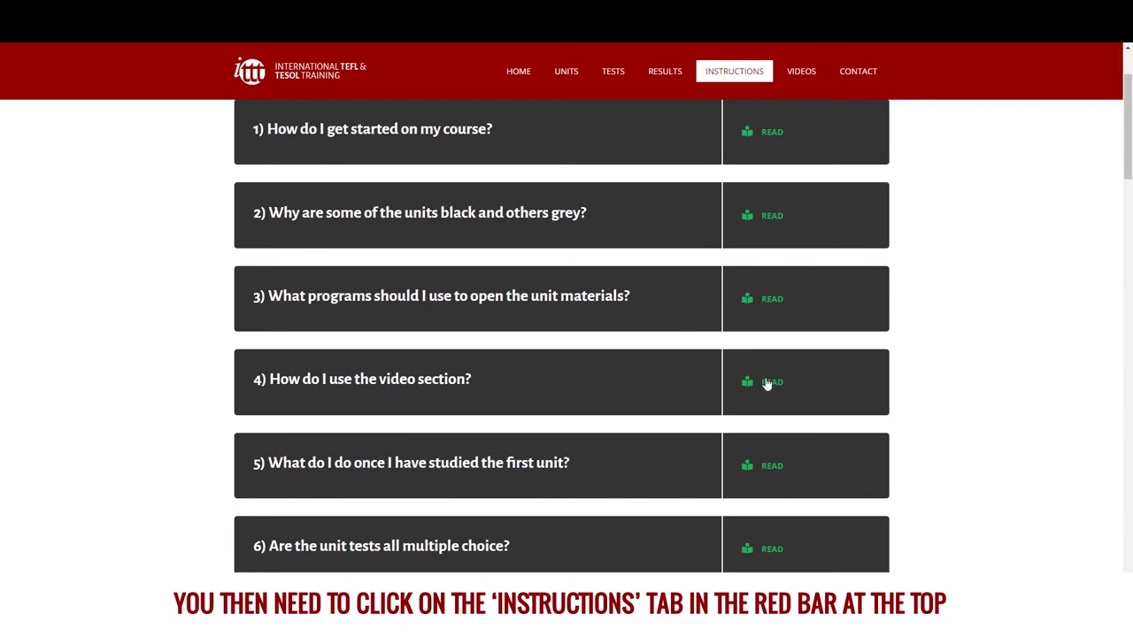
{"action": "left_click", "coordinate": [766, 383]}
{"action": "scroll", "coordinate": [753, 350], "scroll_direction": "down", "scroll_amount": 3}
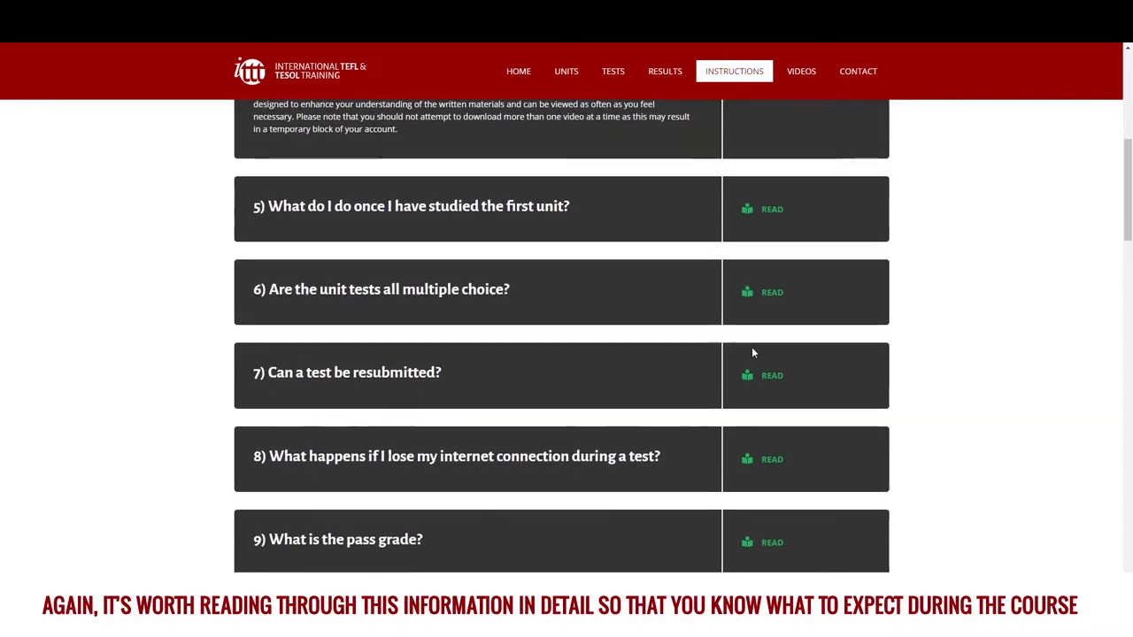
{"action": "scroll", "coordinate": [752, 352], "scroll_direction": "down", "scroll_amount": 1}
{"action": "left_click", "coordinate": [768, 257]}
{"action": "scroll", "coordinate": [761, 308], "scroll_direction": "down", "scroll_amount": 3}
{"action": "left_click", "coordinate": [771, 335]}
Expand the answers to FAQ questions 24 and 30, then scroll back up
{"action": "scroll", "coordinate": [772, 338], "scroll_direction": "down", "scroll_amount": 2}
{"action": "scroll", "coordinate": [771, 338], "scroll_direction": "down", "scroll_amount": 10}
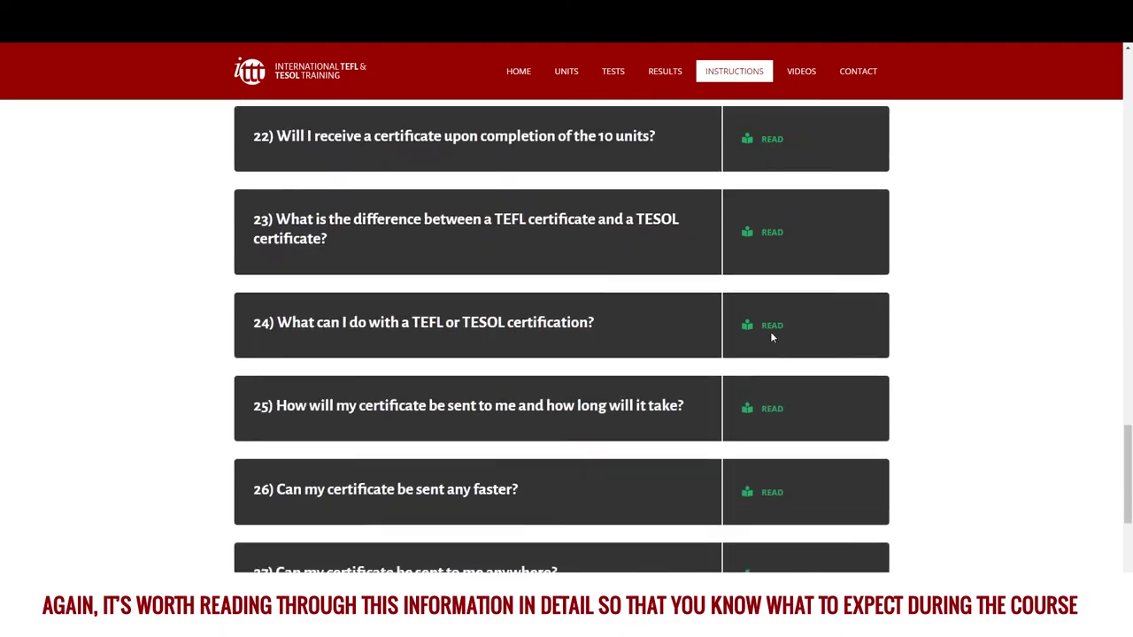
{"action": "scroll", "coordinate": [771, 337], "scroll_direction": "down", "scroll_amount": 1}
{"action": "left_click", "coordinate": [773, 255]}
{"action": "scroll", "coordinate": [740, 370], "scroll_direction": "down", "scroll_amount": 5}
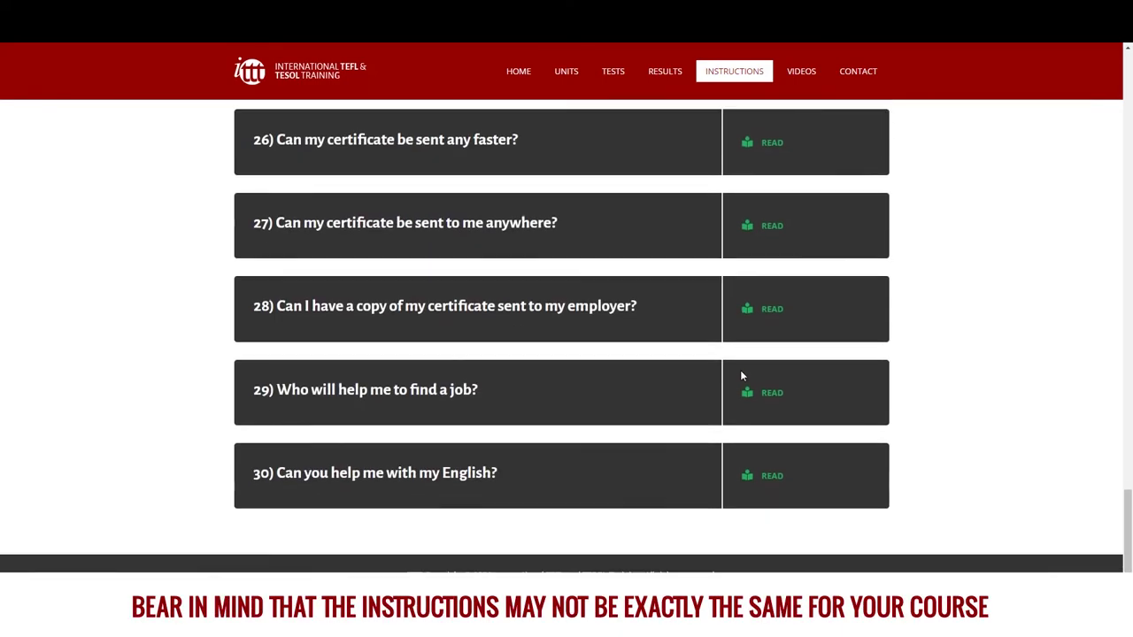
{"action": "left_click", "coordinate": [766, 478]}
{"action": "scroll", "coordinate": [648, 373], "scroll_direction": "up", "scroll_amount": 2}
{"action": "scroll", "coordinate": [649, 373], "scroll_direction": "up", "scroll_amount": 12}
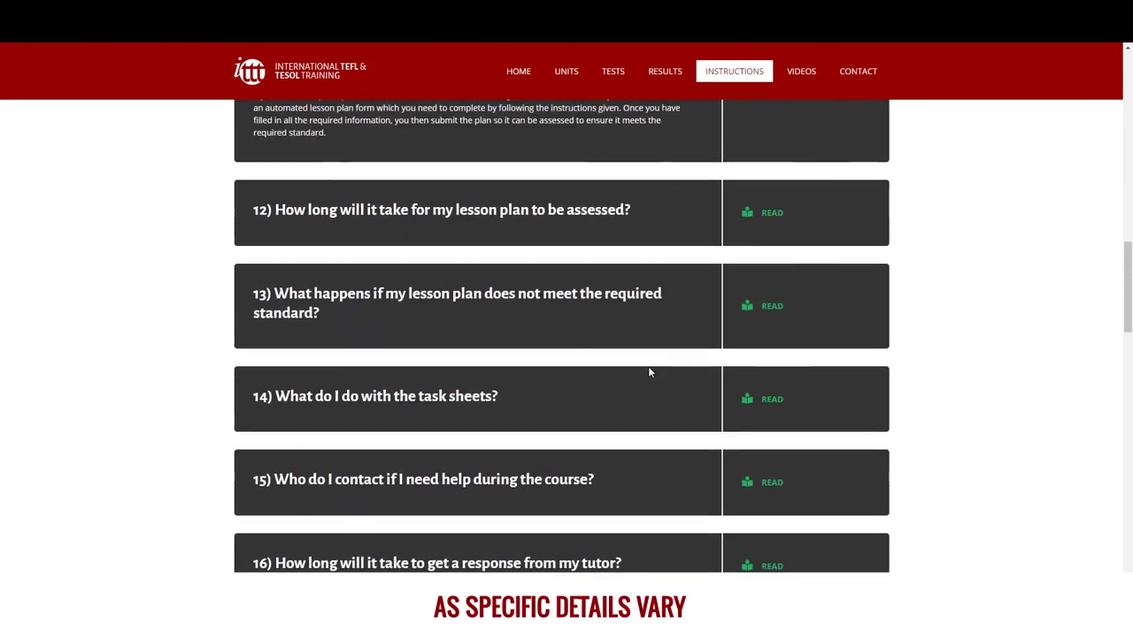
{"action": "scroll", "coordinate": [648, 373], "scroll_direction": "up", "scroll_amount": 10}
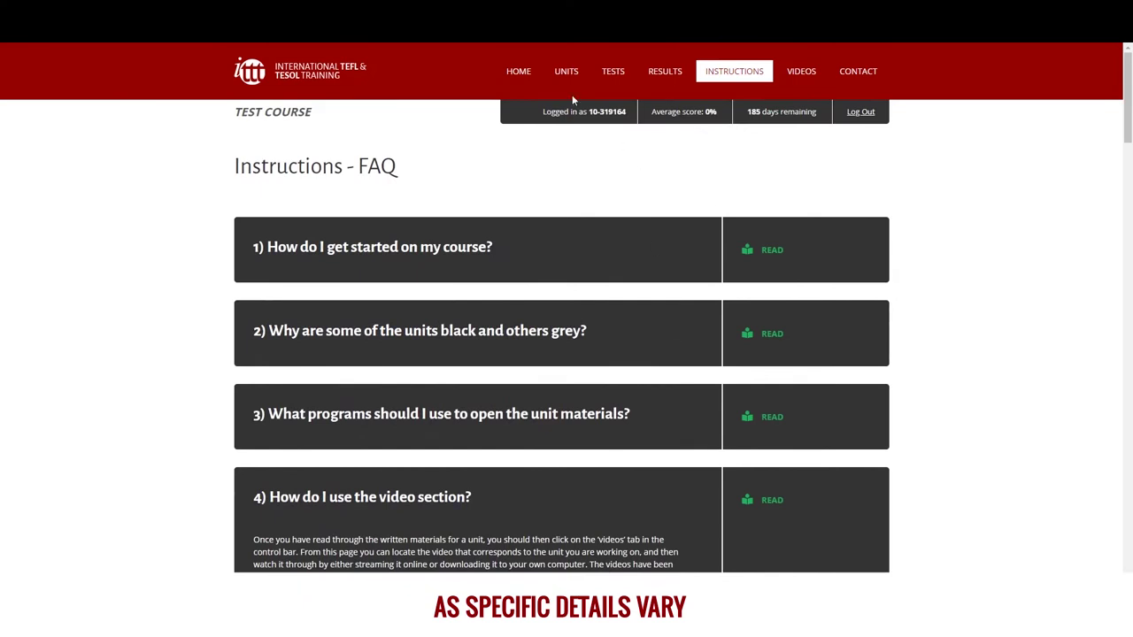
Go to the Units page and open the Intro unit for online reading
{"action": "left_click", "coordinate": [567, 70]}
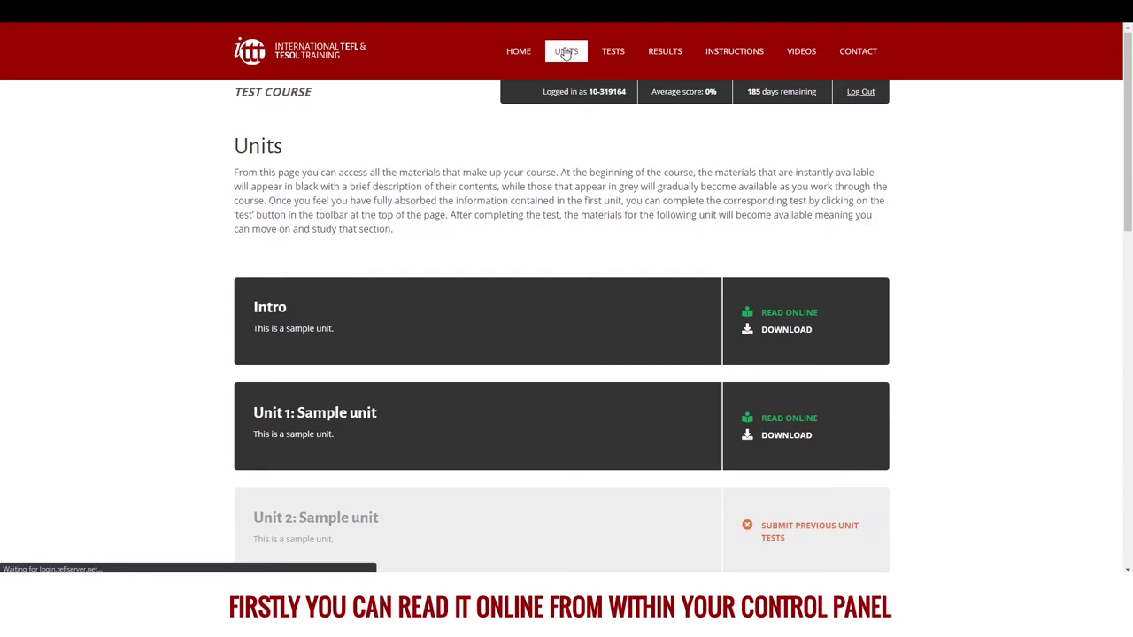
{"action": "left_click", "coordinate": [778, 315]}
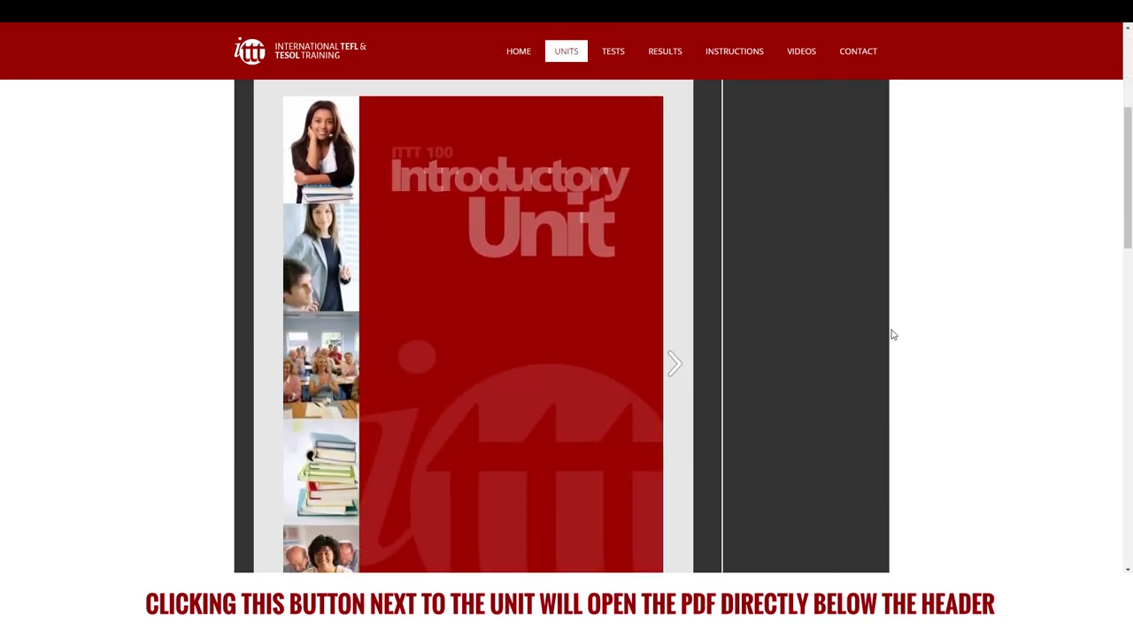
Page through the Intro unit's opening spreads and return to the 60-hour Course spread
{"action": "left_click", "coordinate": [675, 362]}
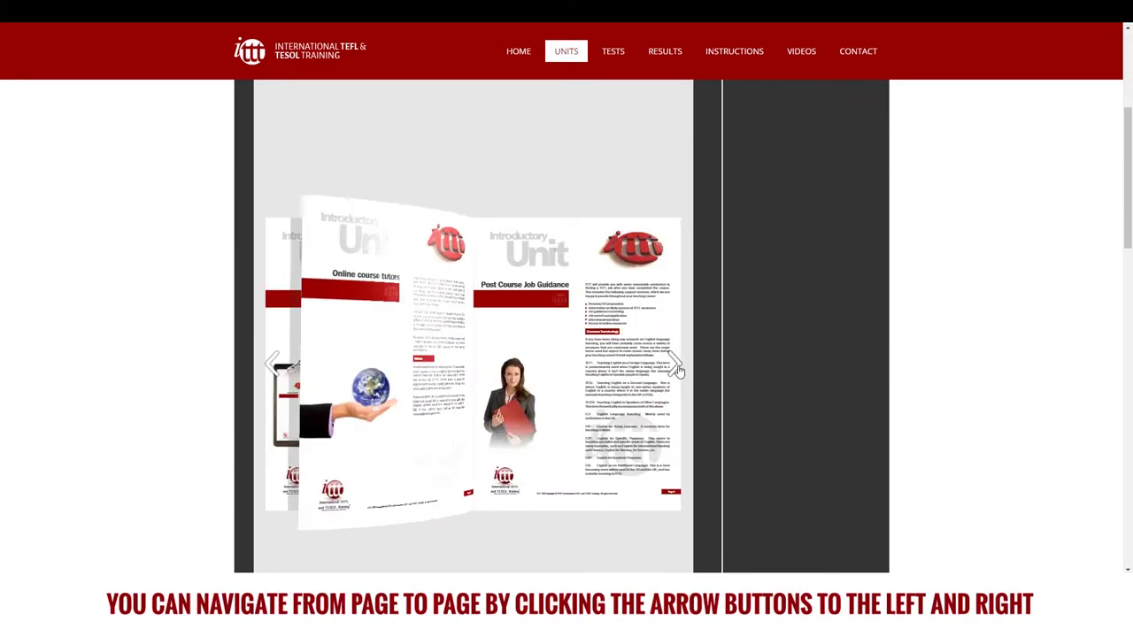
{"action": "left_click", "coordinate": [272, 365]}
{"action": "left_click", "coordinate": [273, 364]}
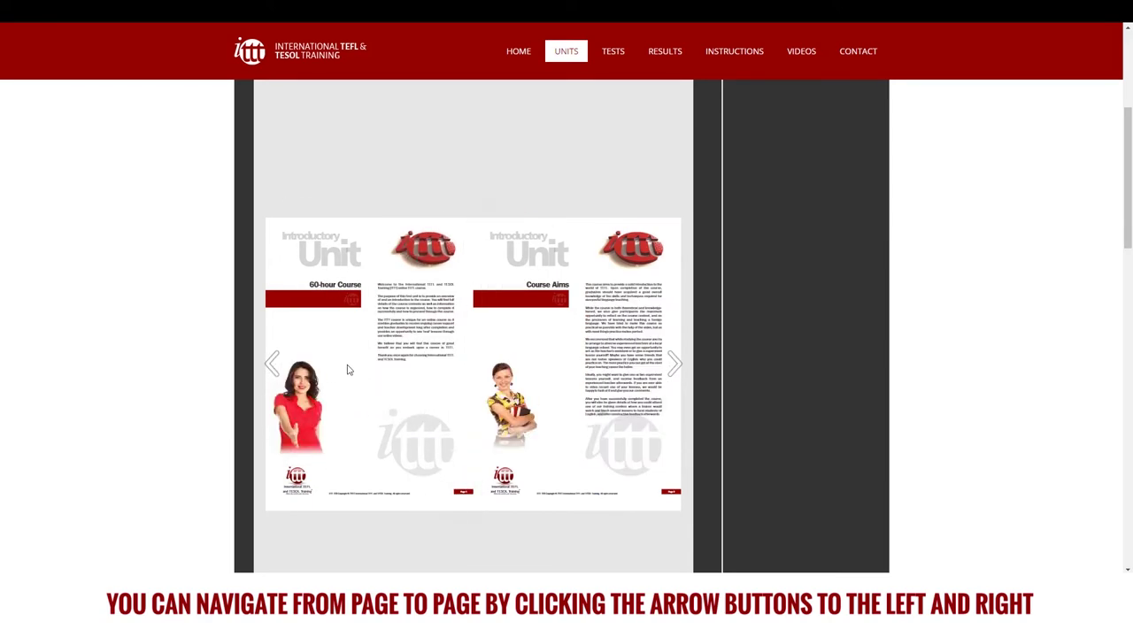
{"action": "scroll", "coordinate": [667, 397], "scroll_direction": "down", "scroll_amount": 2}
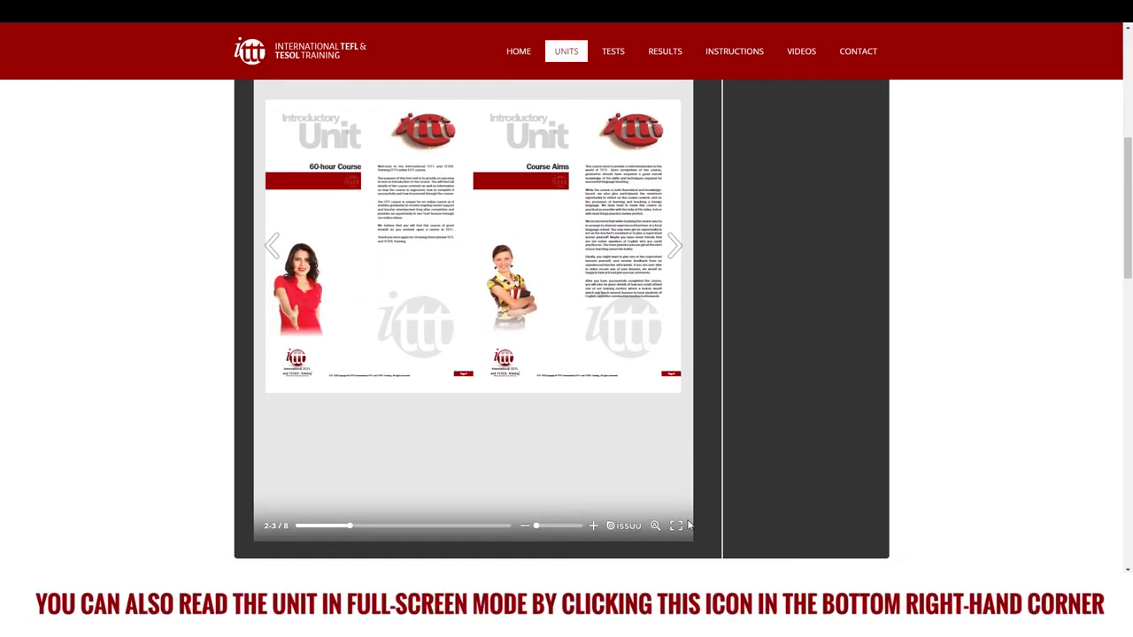
Read the unit full-screen through to the final Recommended Reading page (8/8), then exit full-screen
{"action": "left_click", "coordinate": [676, 526]}
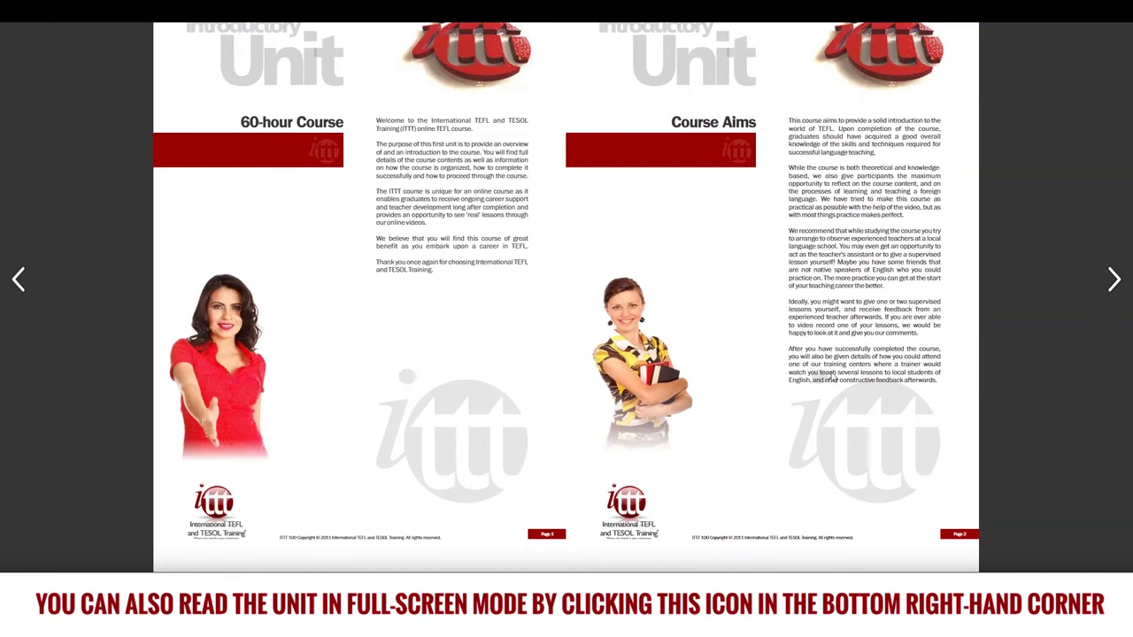
{"action": "left_click", "coordinate": [1117, 281]}
{"action": "left_click", "coordinate": [1119, 282]}
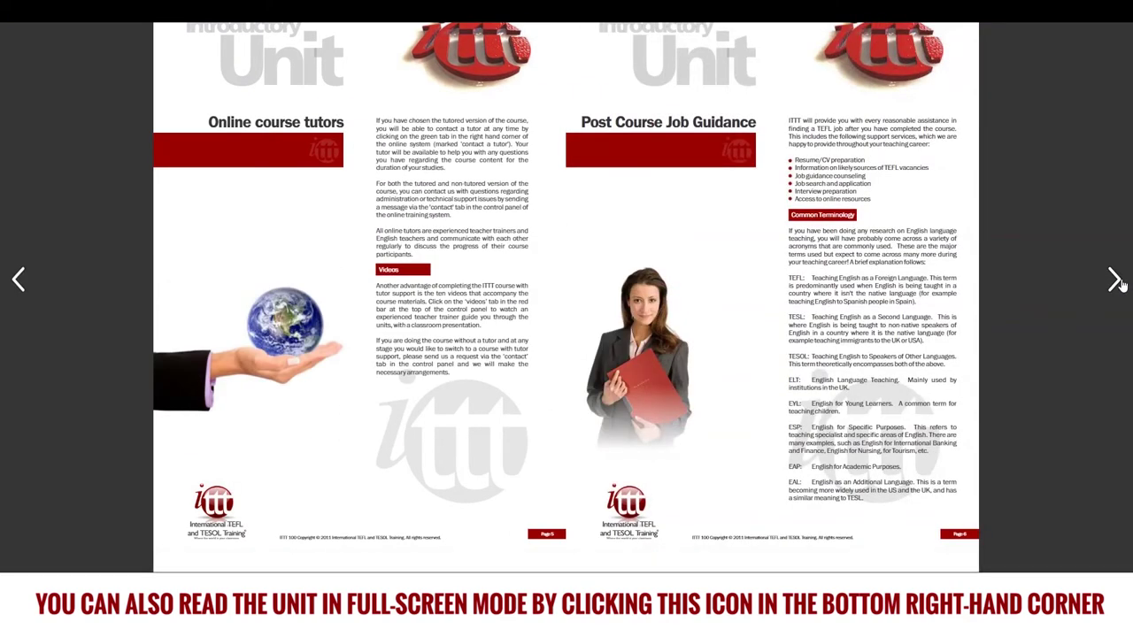
{"action": "left_click", "coordinate": [1117, 281]}
{"action": "left_click", "coordinate": [1110, 564]}
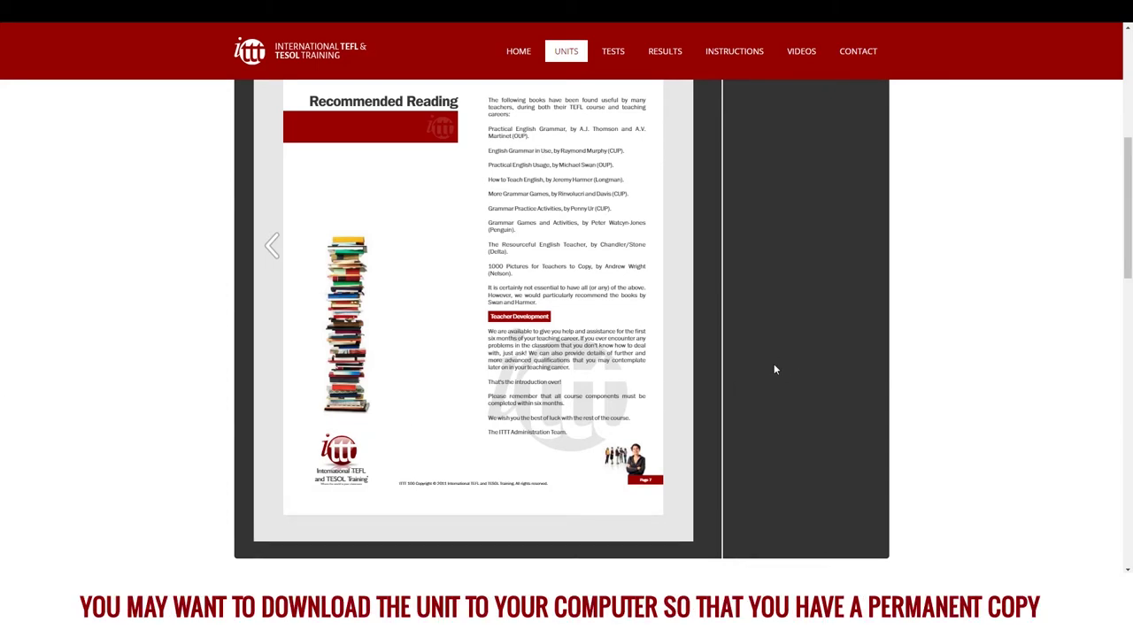
Download the Intro unit as Sample_Intro.pdf and dismiss the finished download notice
{"action": "scroll", "coordinate": [762, 370], "scroll_direction": "up", "scroll_amount": 4}
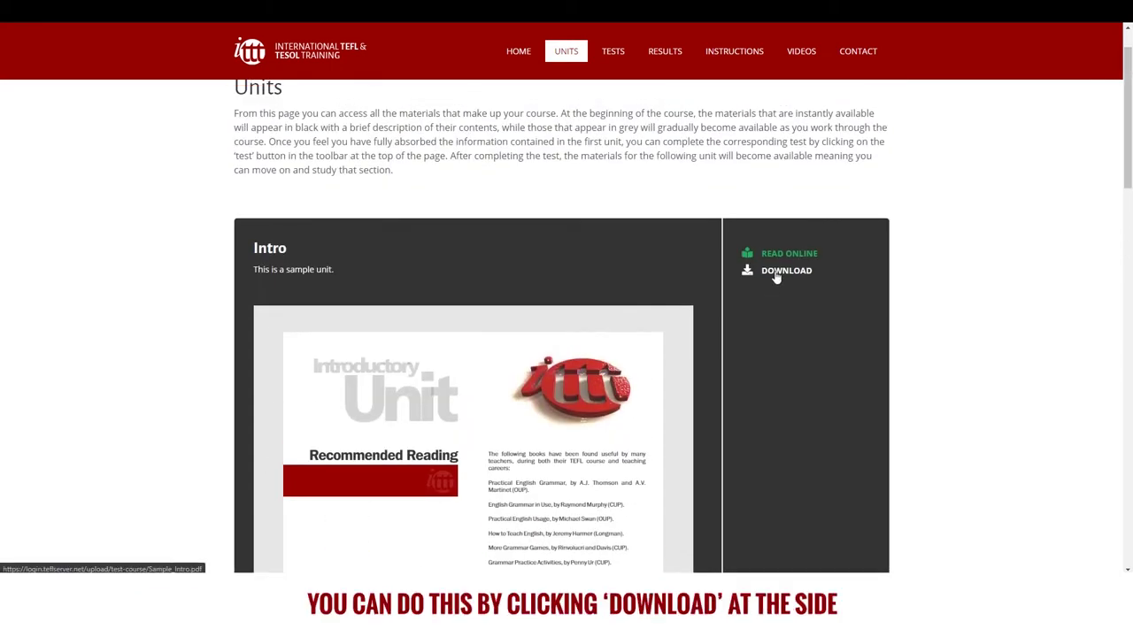
{"action": "left_click", "coordinate": [776, 271]}
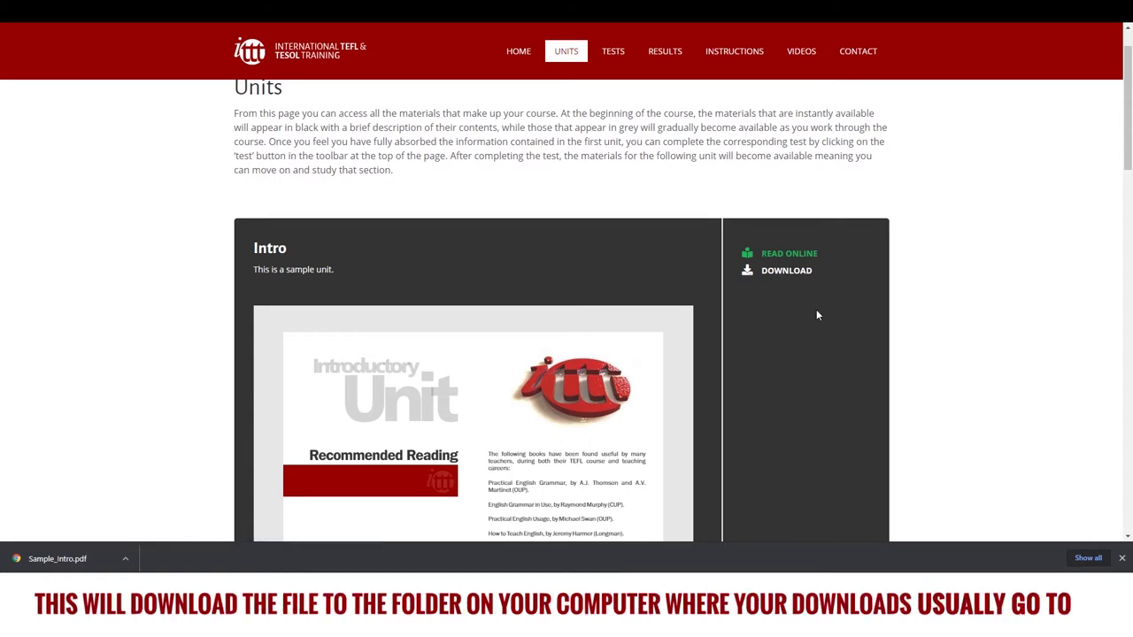
{"action": "left_click", "coordinate": [1123, 560]}
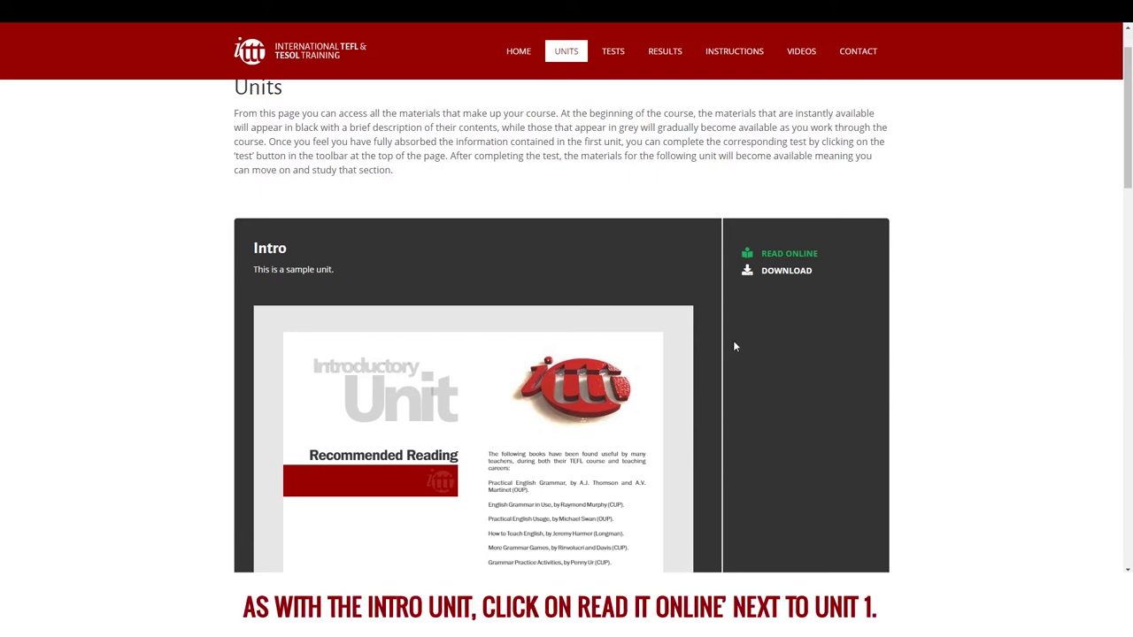
Open Unit 1 (Sample Unit S) online and turn five spreads forward to the Task sheet pages
{"action": "scroll", "coordinate": [733, 346], "scroll_direction": "down", "scroll_amount": 10}
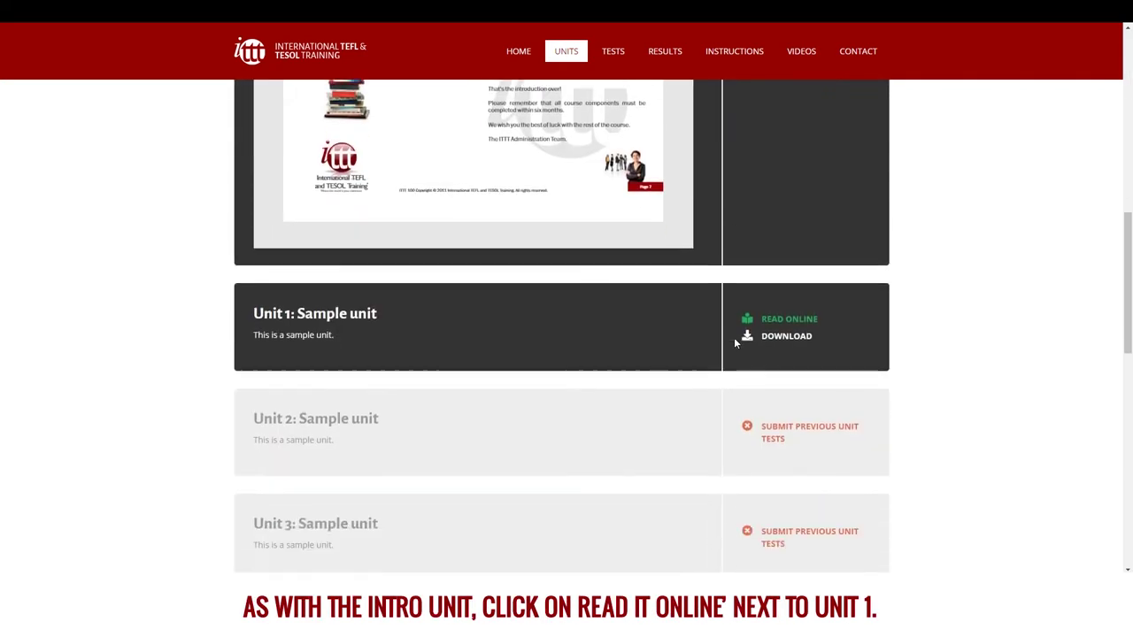
{"action": "left_click", "coordinate": [783, 260]}
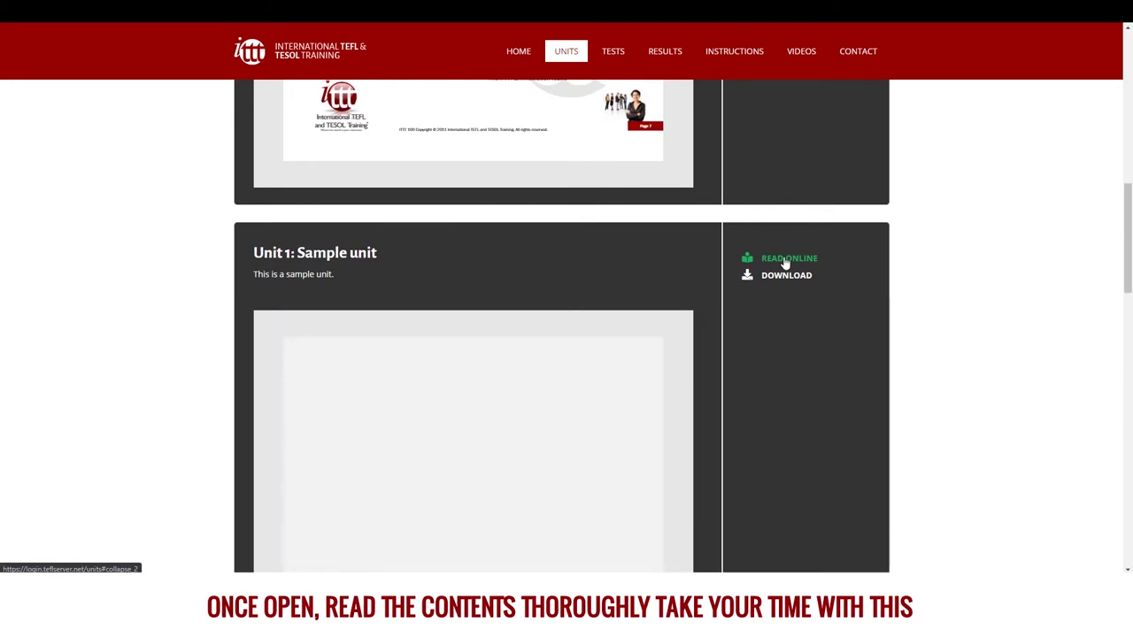
{"action": "scroll", "coordinate": [754, 362], "scroll_direction": "down", "scroll_amount": 3}
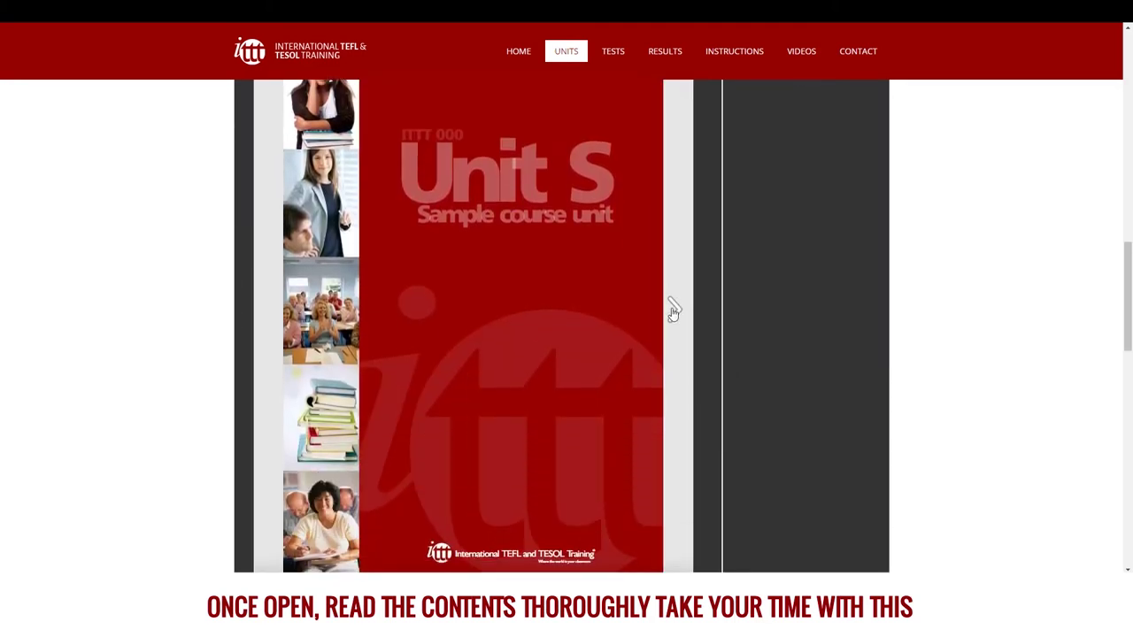
{"action": "left_click", "coordinate": [673, 311]}
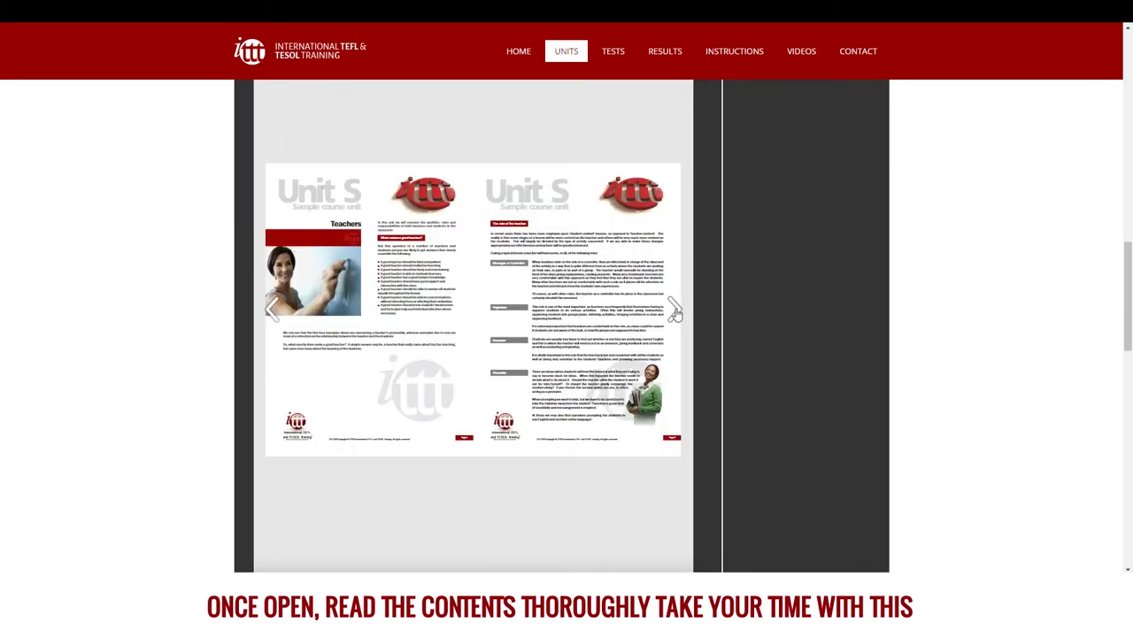
{"action": "left_click", "coordinate": [673, 311]}
{"action": "left_click", "coordinate": [673, 312]}
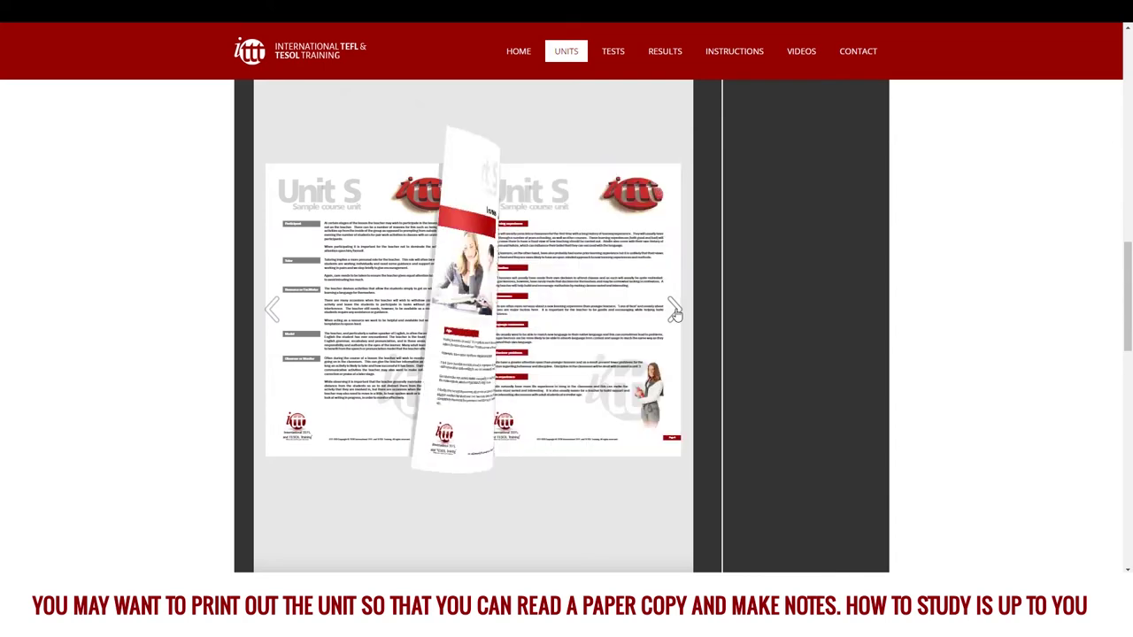
{"action": "left_click", "coordinate": [674, 311]}
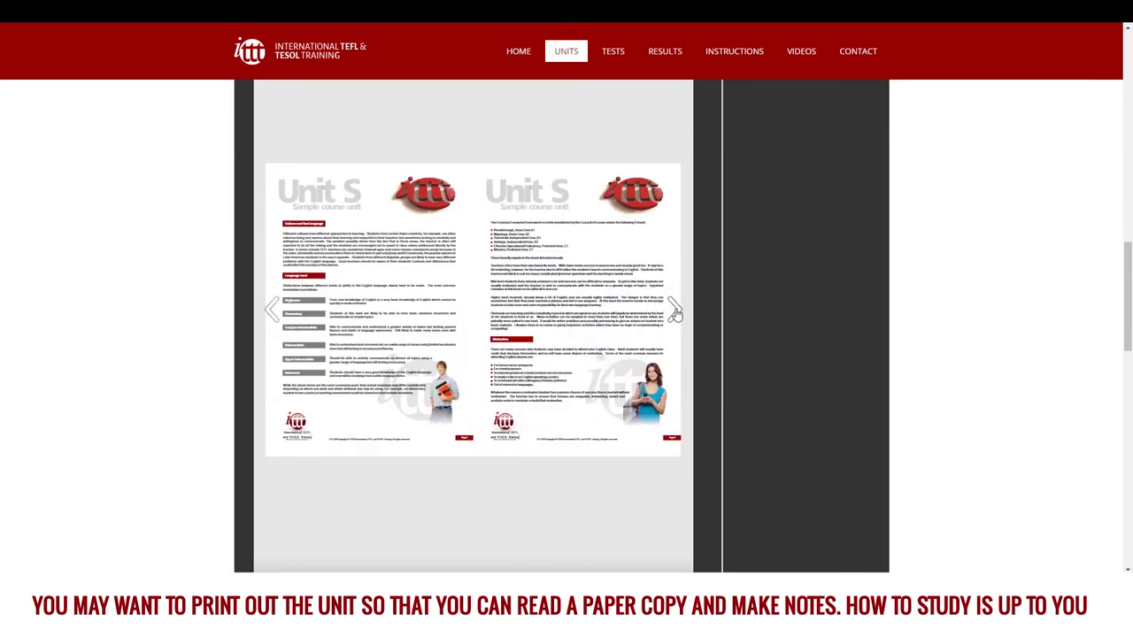
{"action": "left_click", "coordinate": [673, 311]}
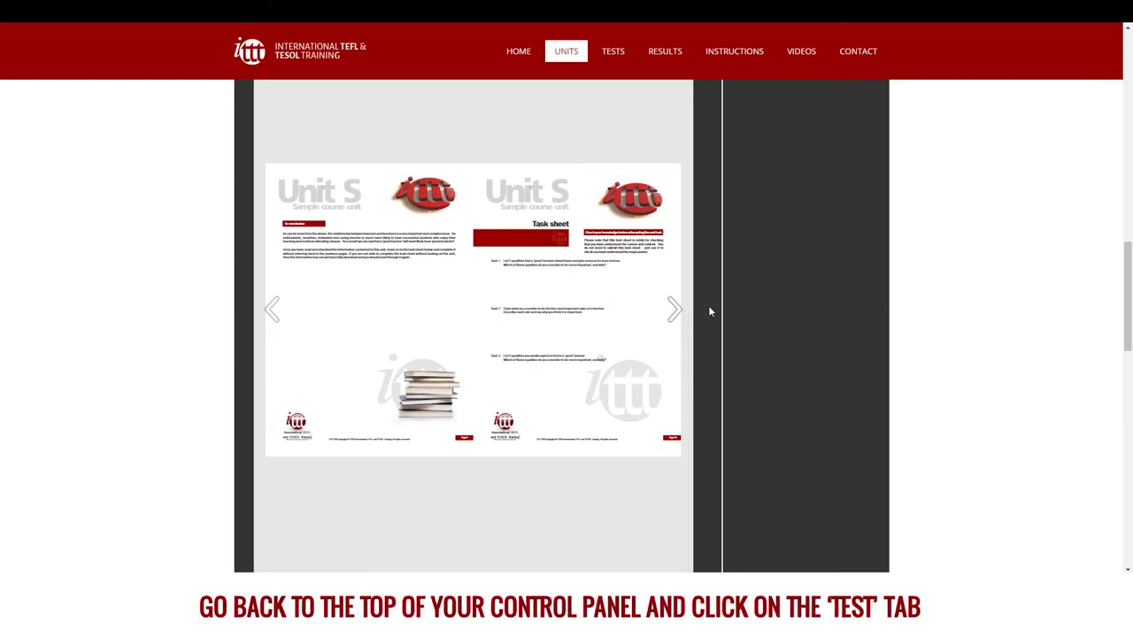
Open the Unit 1 test and choose answer 2 for questions 1 through 10
{"action": "left_click", "coordinate": [613, 51]}
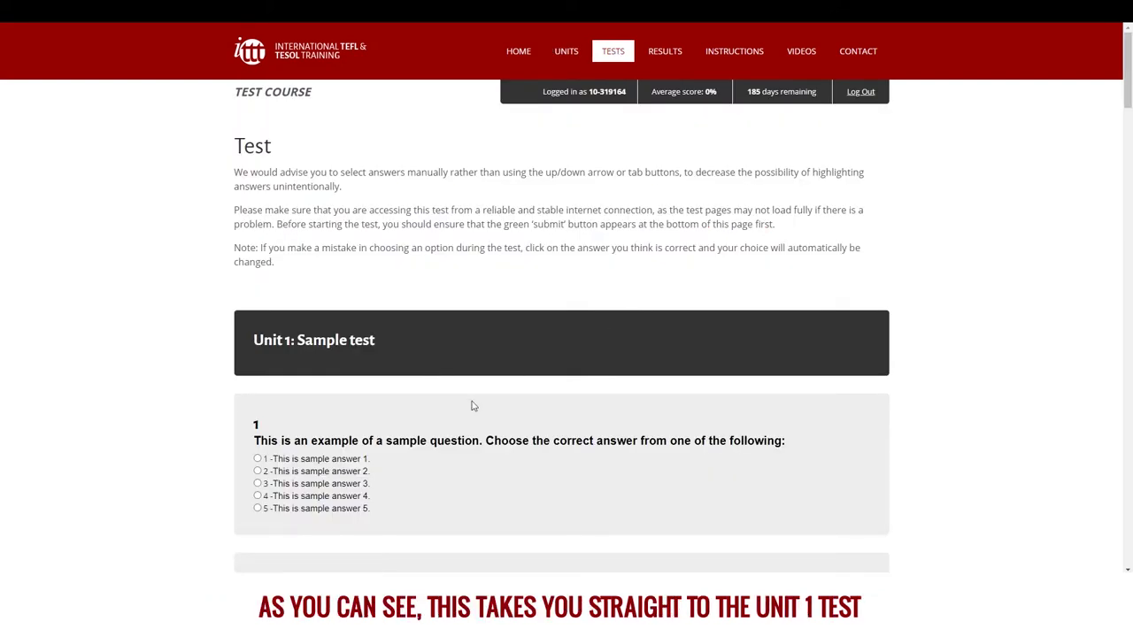
{"action": "left_click", "coordinate": [257, 484]}
{"action": "key", "text": "Tab"}
{"action": "key", "text": "Down"}
{"action": "key", "text": "Tab"}
{"action": "key", "text": "Down"}
{"action": "key", "text": "Tab"}
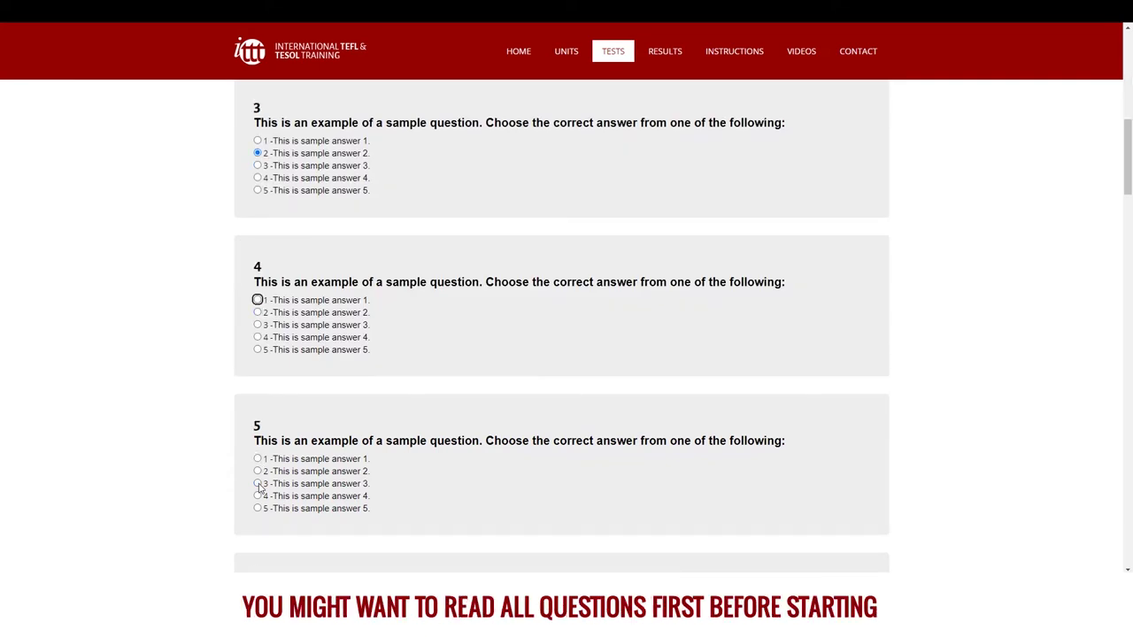
{"action": "key", "text": "Down"}
{"action": "key", "text": "Tab"}
{"action": "key", "text": "Down"}
{"action": "key", "text": "Tab"}
{"action": "key", "text": "Down"}
{"action": "key", "text": "Tab"}
{"action": "key", "text": "Down"}
{"action": "key", "text": "Tab"}
{"action": "key", "text": "Down"}
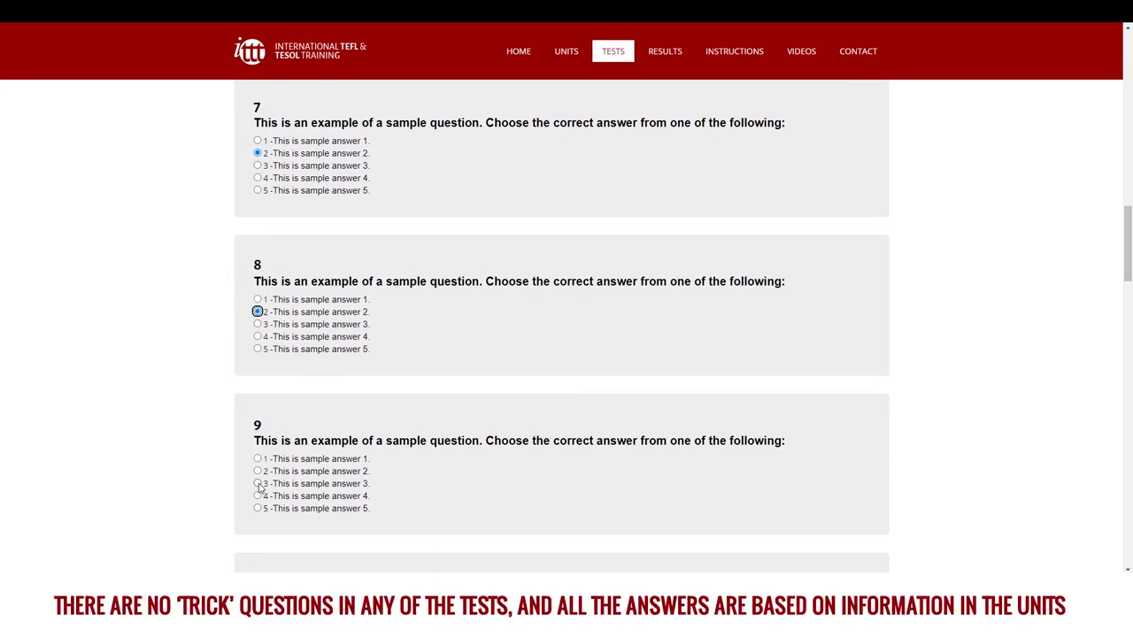
{"action": "key", "text": "Tab"}
{"action": "key", "text": "Down"}
{"action": "key", "text": "Tab"}
{"action": "key", "text": "Down"}
Choose answer 2 for questions 11 through 20
{"action": "key", "text": "Tab"}
{"action": "key", "text": "Down"}
{"action": "key", "text": "Tab"}
{"action": "key", "text": "Down"}
{"action": "key", "text": "Tab"}
{"action": "key", "text": "Down"}
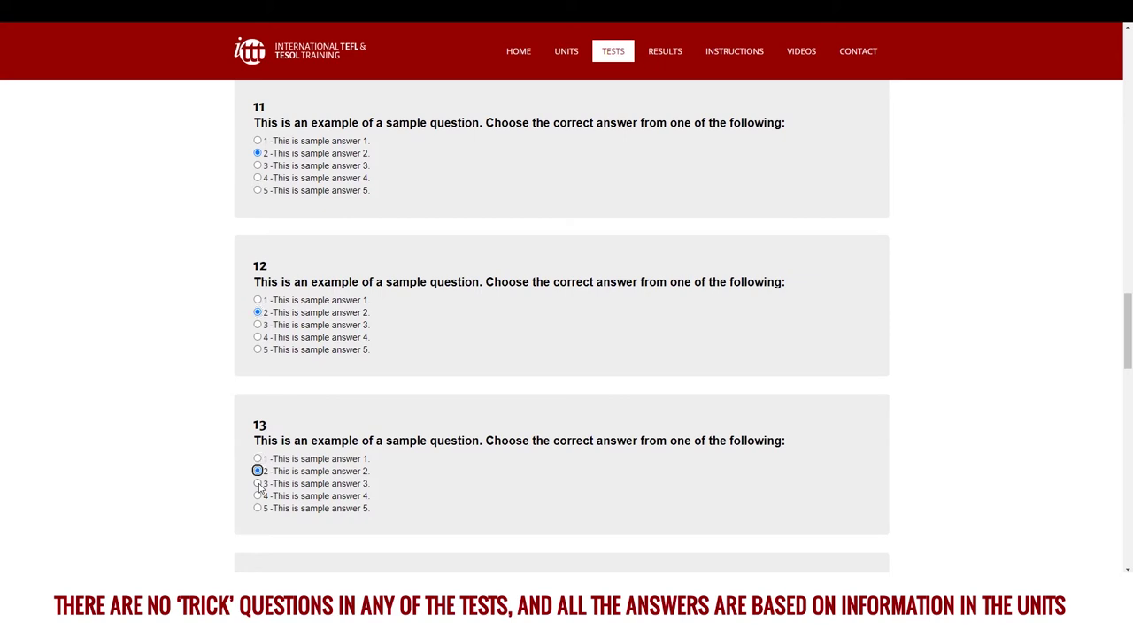
{"action": "key", "text": "Tab"}
{"action": "key", "text": "Down"}
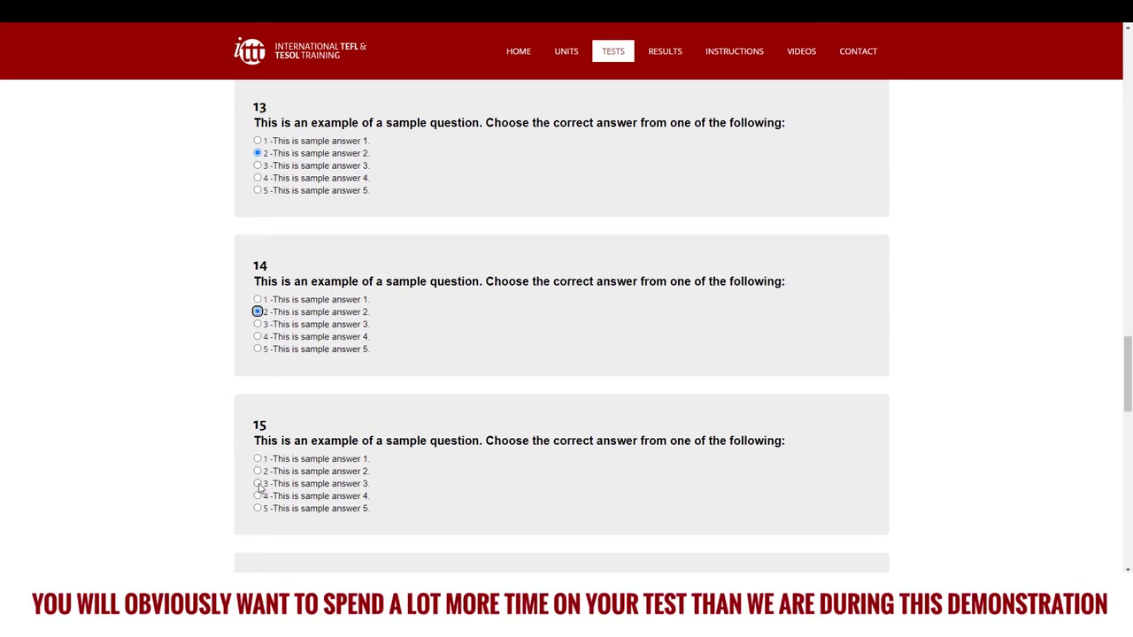
{"action": "key", "text": "Tab"}
{"action": "key", "text": "Down"}
{"action": "key", "text": "Tab"}
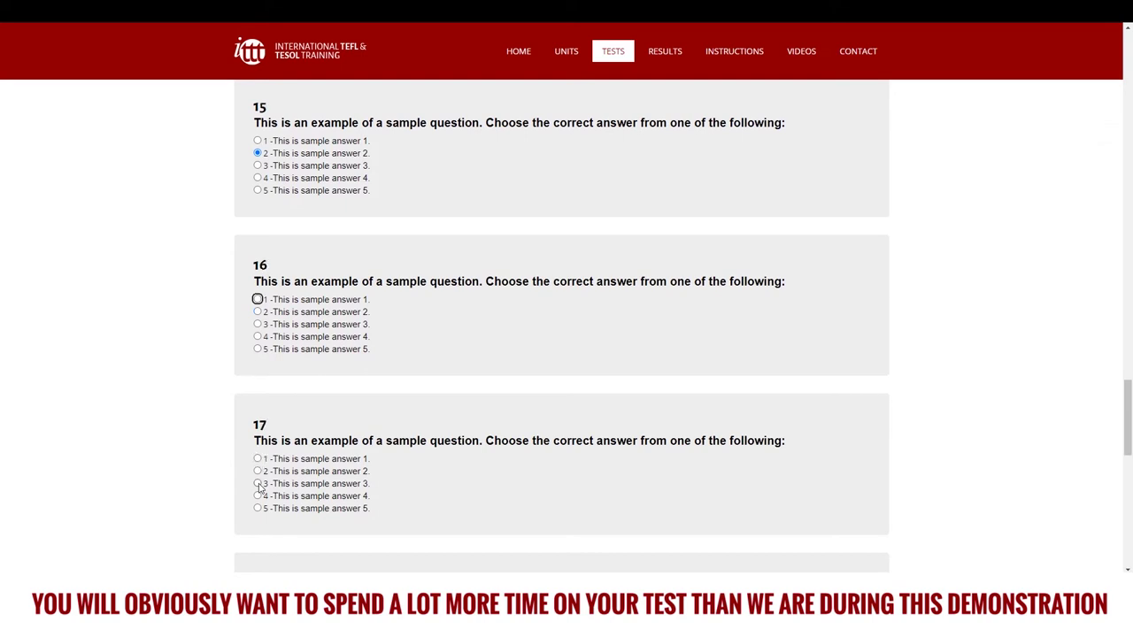
{"action": "key", "text": "Down"}
{"action": "key", "text": "Tab"}
{"action": "key", "text": "Down"}
{"action": "key", "text": "Tab"}
{"action": "key", "text": "Down"}
{"action": "key", "text": "Tab"}
{"action": "key", "text": "Down"}
{"action": "key", "text": "Tab"}
{"action": "key", "text": "Down"}
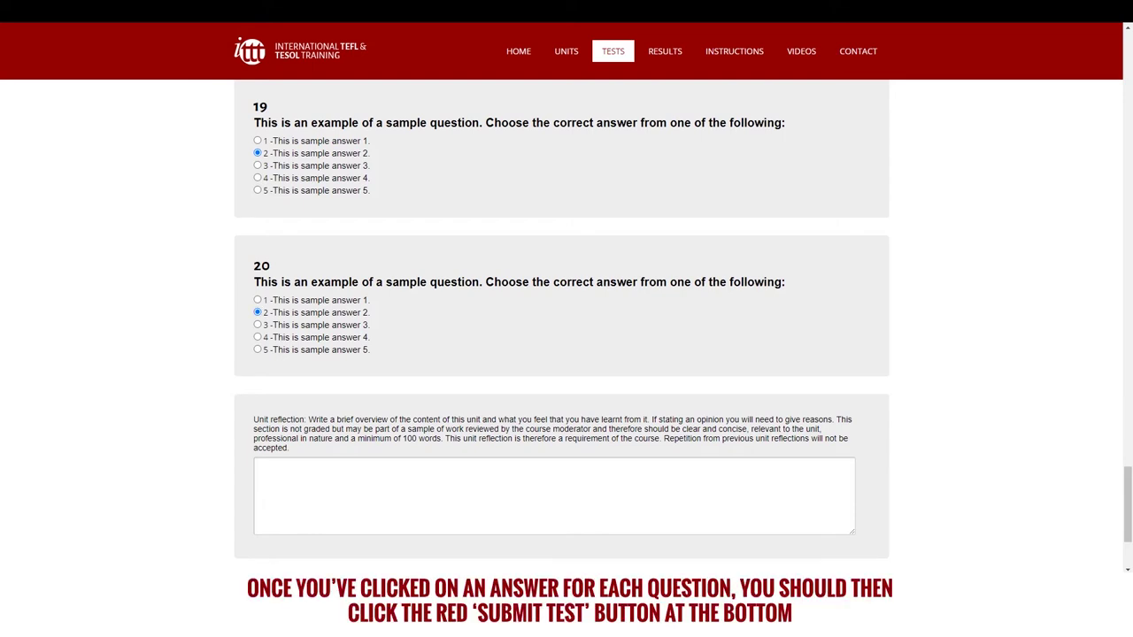
Paste the sample overview text into the unit reflection and submit the Unit 1 test
{"action": "left_click", "coordinate": [362, 482]}
{"action": "key", "text": "ctrl+v"}
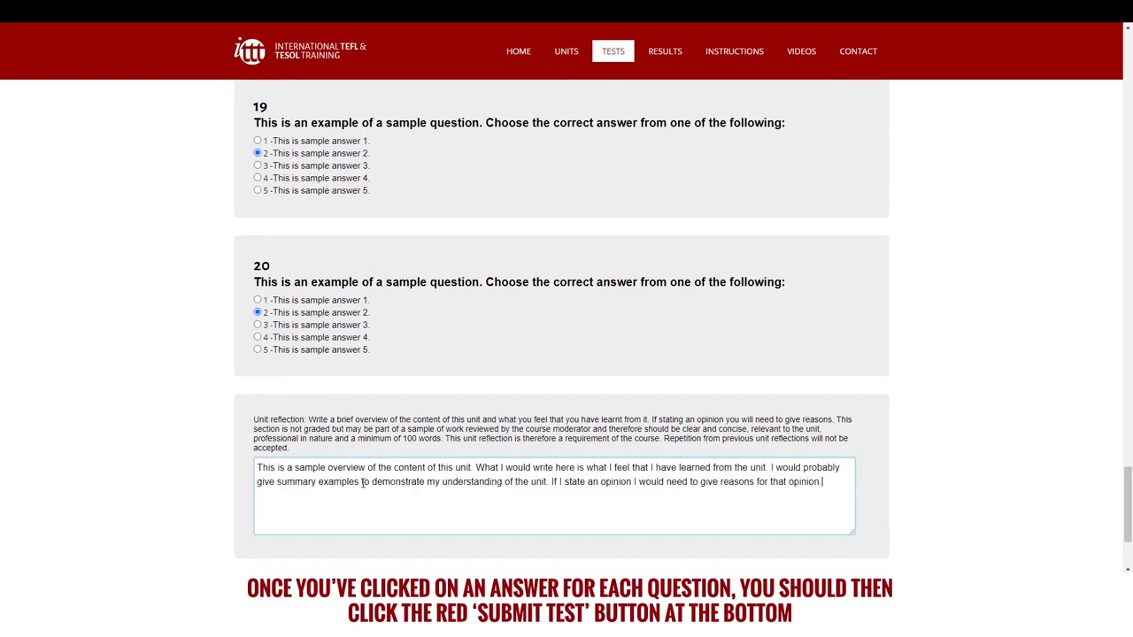
{"action": "key", "text": "ctrl+v"}
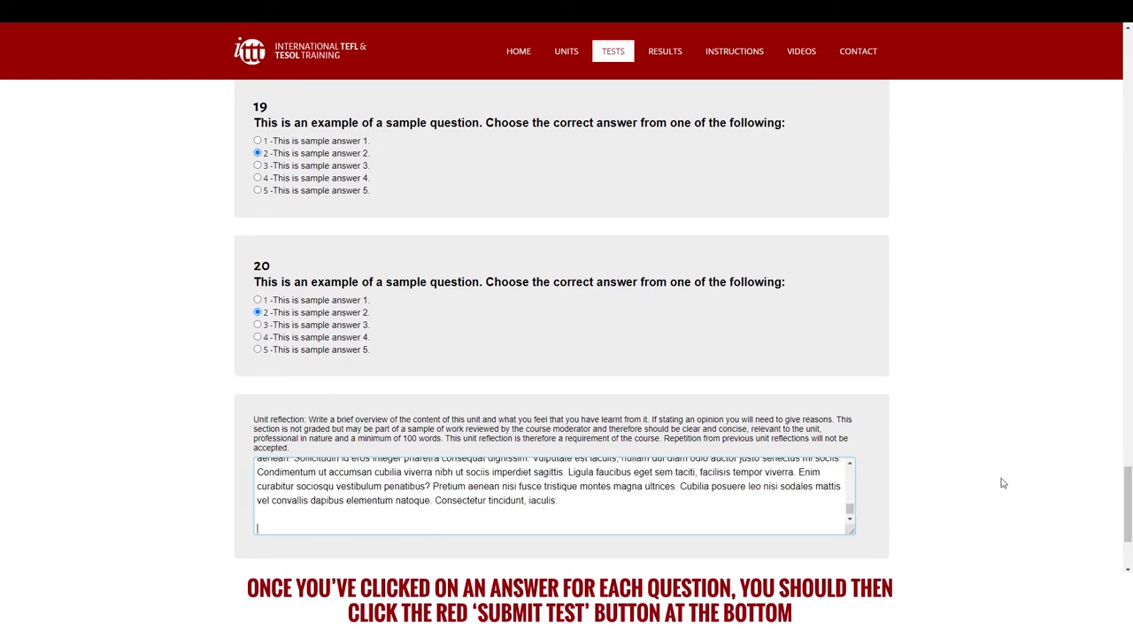
{"action": "scroll", "coordinate": [882, 458], "scroll_direction": "down", "scroll_amount": 2}
{"action": "left_click", "coordinate": [556, 448]}
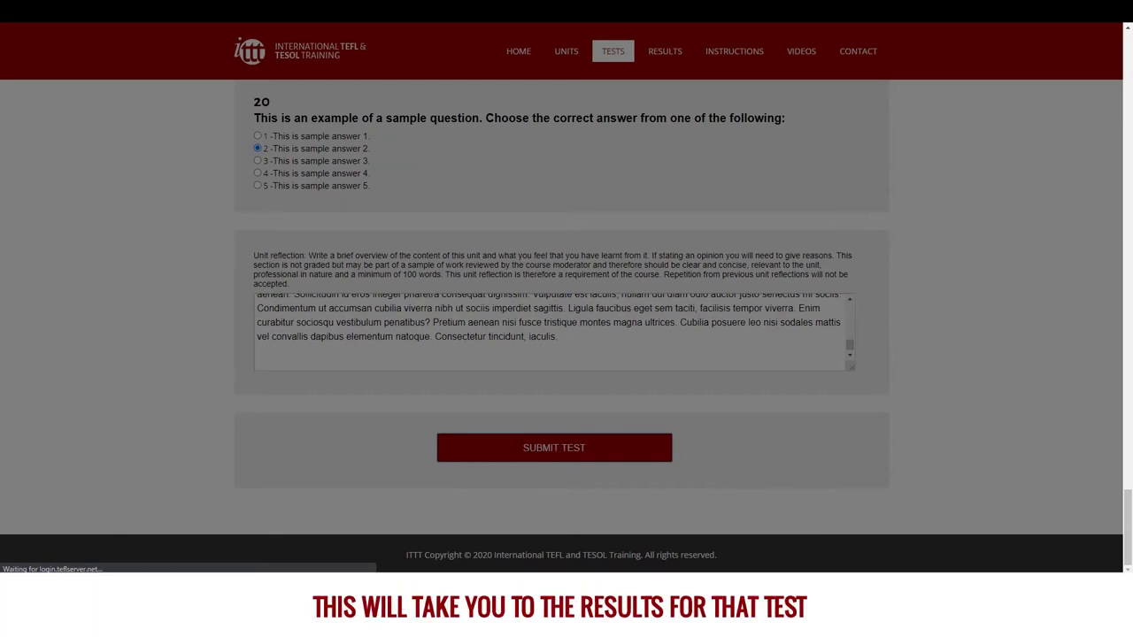
{"action": "scroll", "coordinate": [720, 419], "scroll_direction": "down", "scroll_amount": 5}
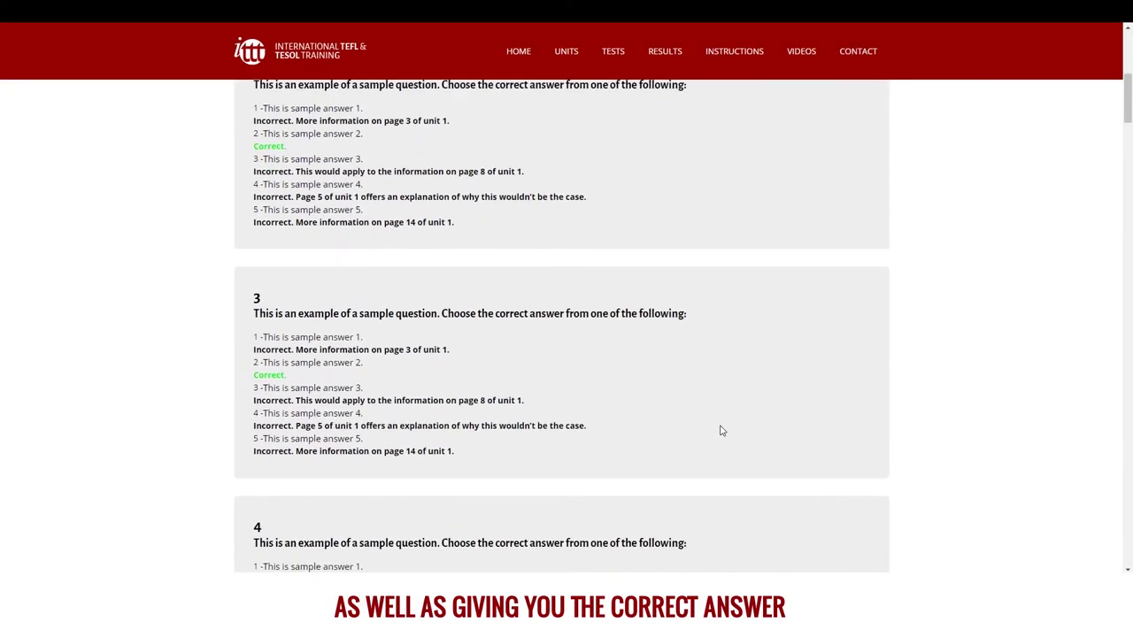
{"action": "scroll", "coordinate": [720, 431], "scroll_direction": "down", "scroll_amount": 3}
{"action": "scroll", "coordinate": [721, 431], "scroll_direction": "down", "scroll_amount": 4}
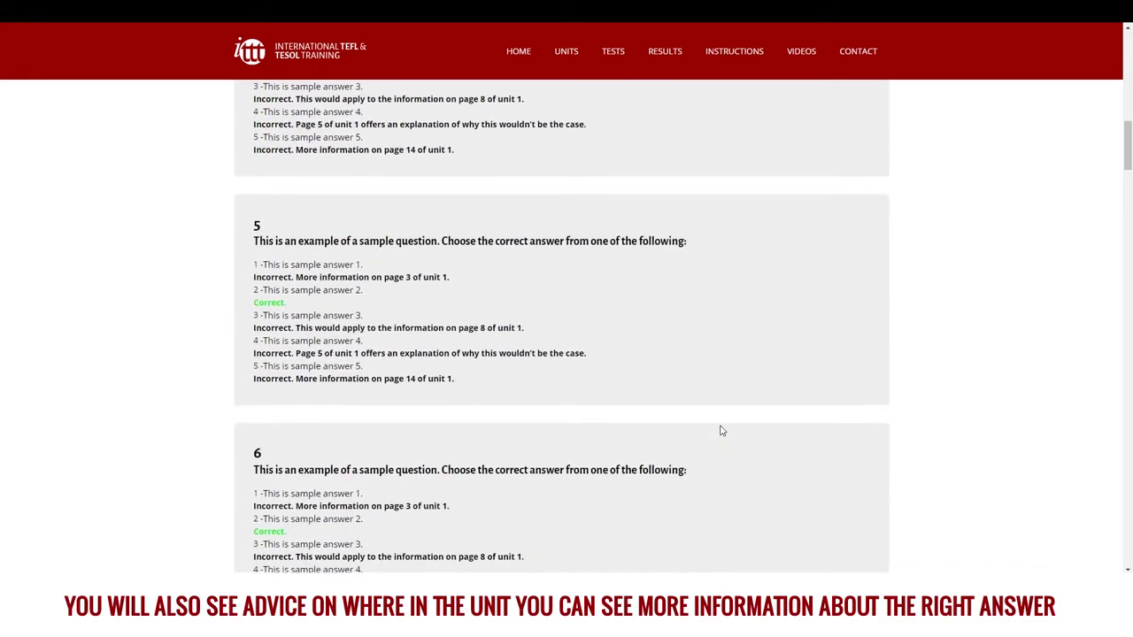
{"action": "scroll", "coordinate": [721, 432], "scroll_direction": "down", "scroll_amount": 6}
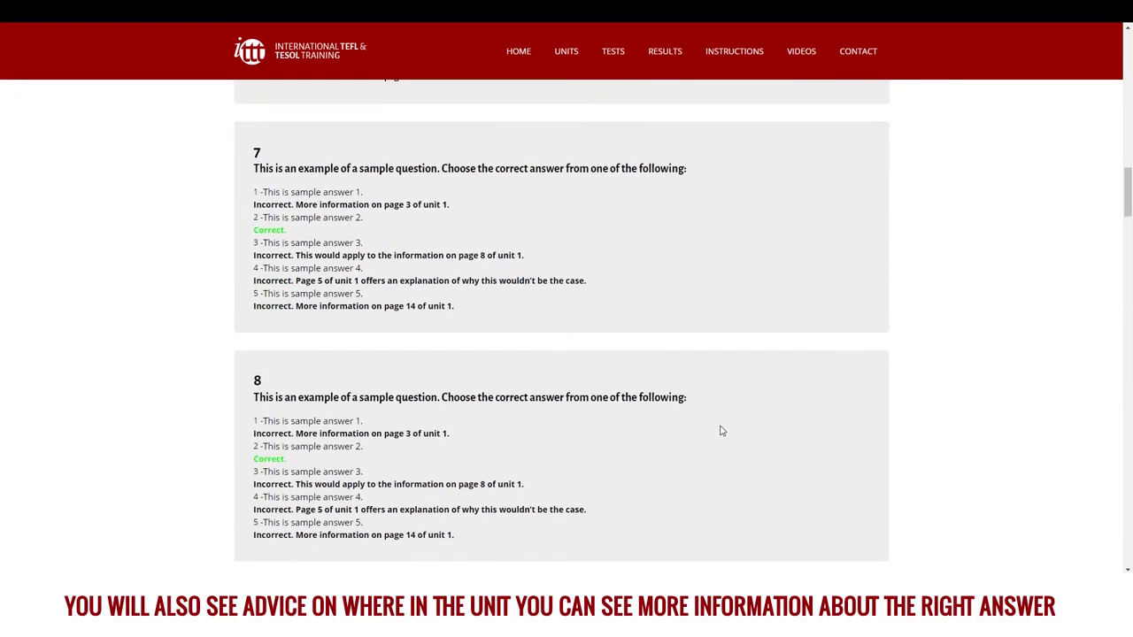
{"action": "scroll", "coordinate": [720, 431], "scroll_direction": "down", "scroll_amount": 7}
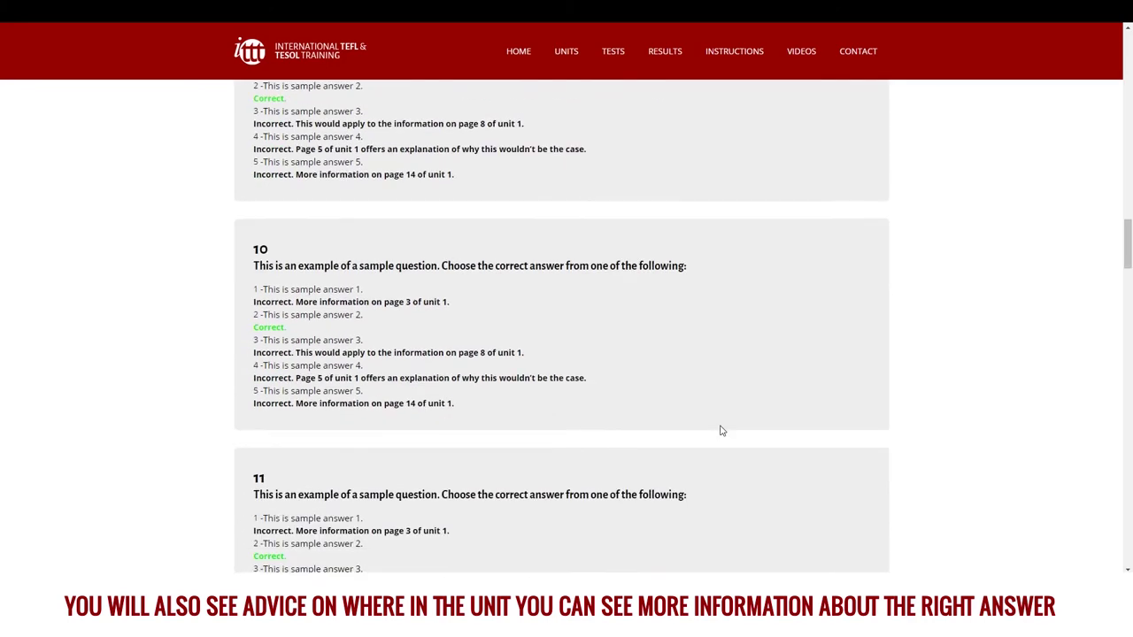
{"action": "scroll", "coordinate": [722, 431], "scroll_direction": "down", "scroll_amount": 6}
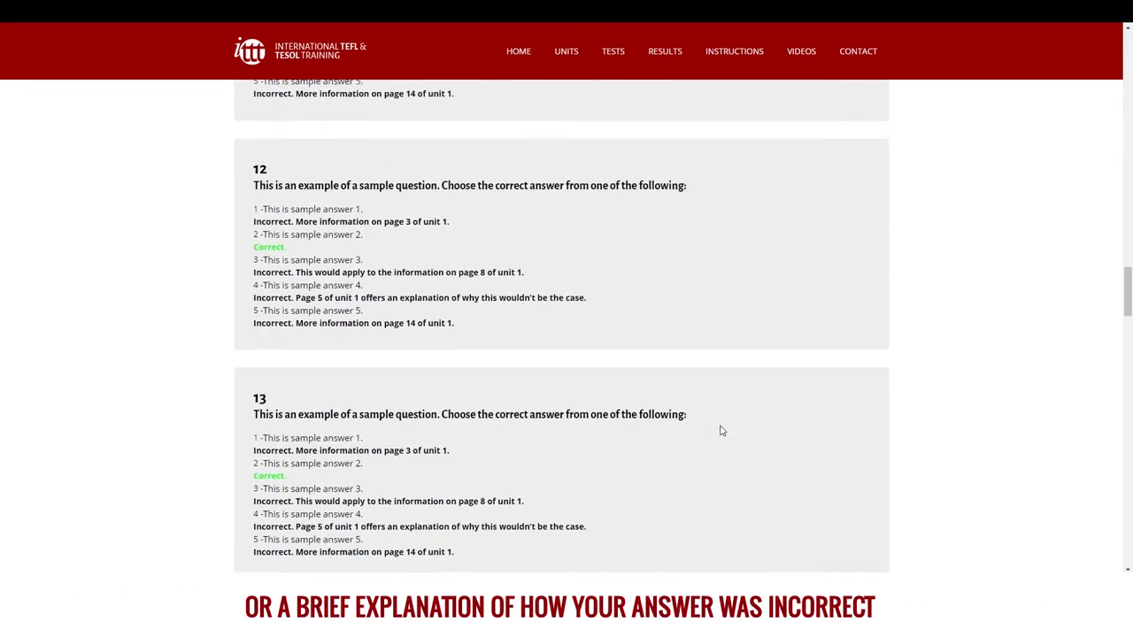
{"action": "scroll", "coordinate": [721, 431], "scroll_direction": "down", "scroll_amount": 10}
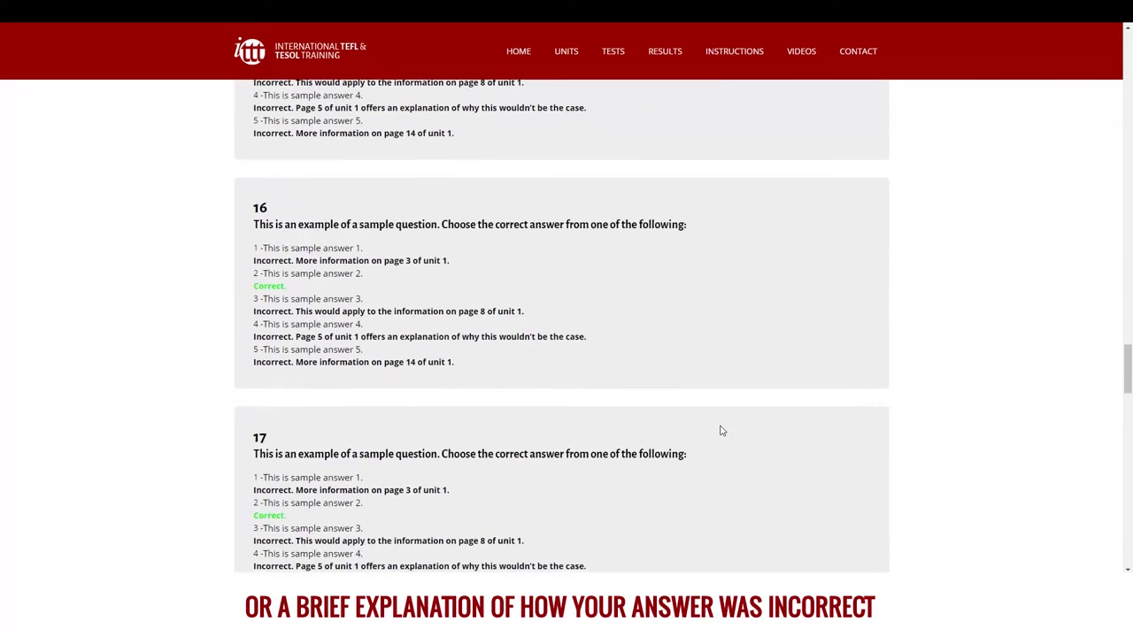
{"action": "scroll", "coordinate": [721, 431], "scroll_direction": "down", "scroll_amount": 8}
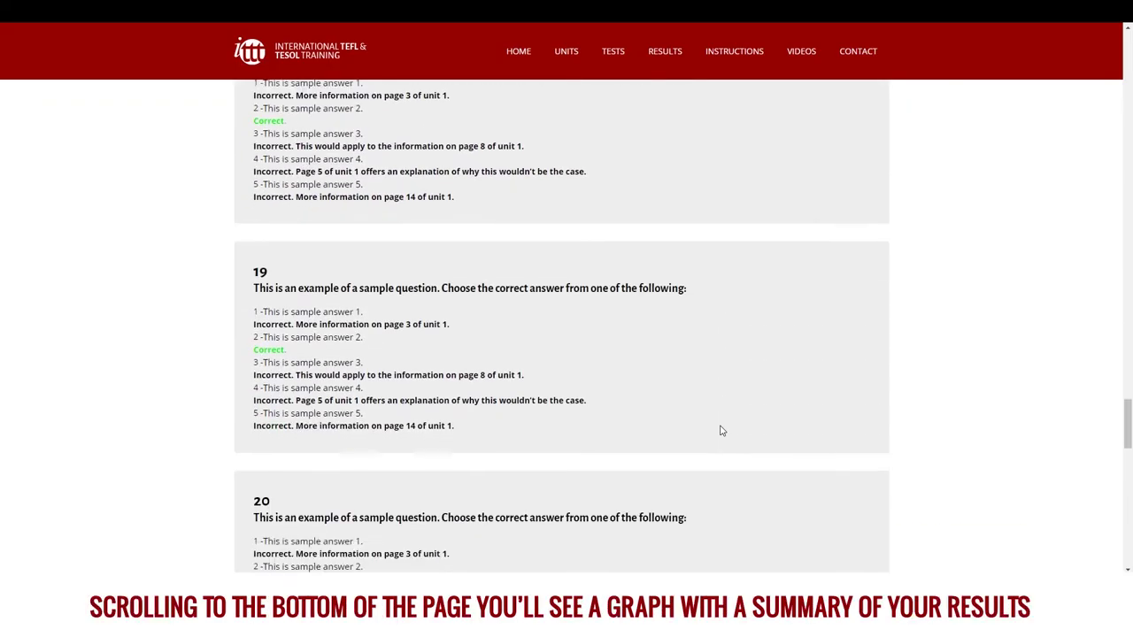
{"action": "scroll", "coordinate": [721, 431], "scroll_direction": "down", "scroll_amount": 9}
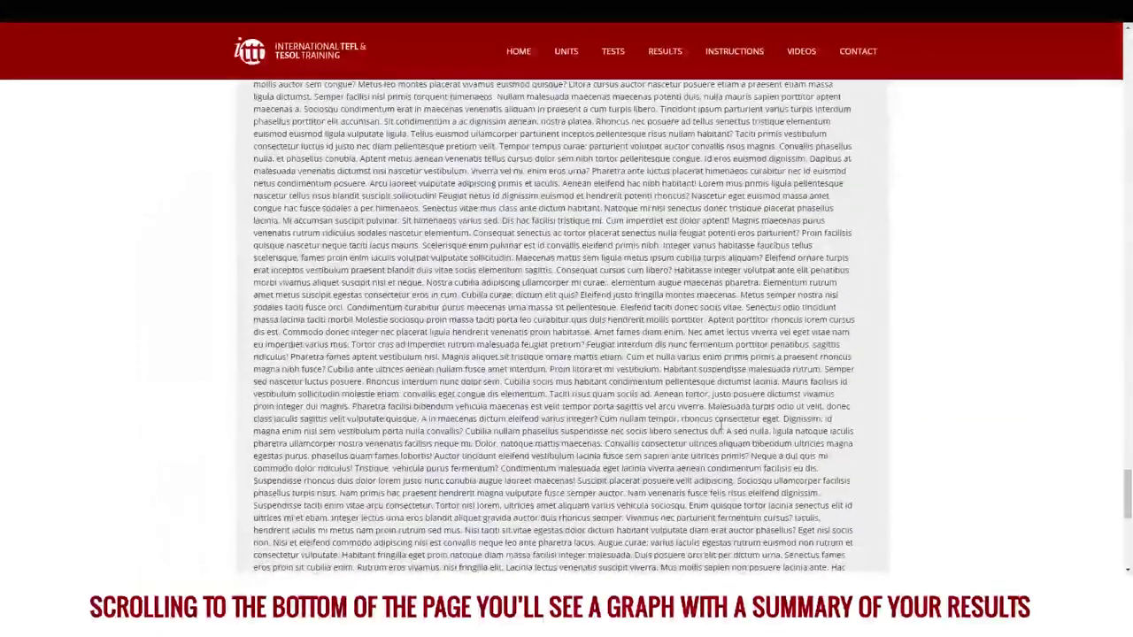
{"action": "scroll", "coordinate": [722, 427], "scroll_direction": "down", "scroll_amount": 6}
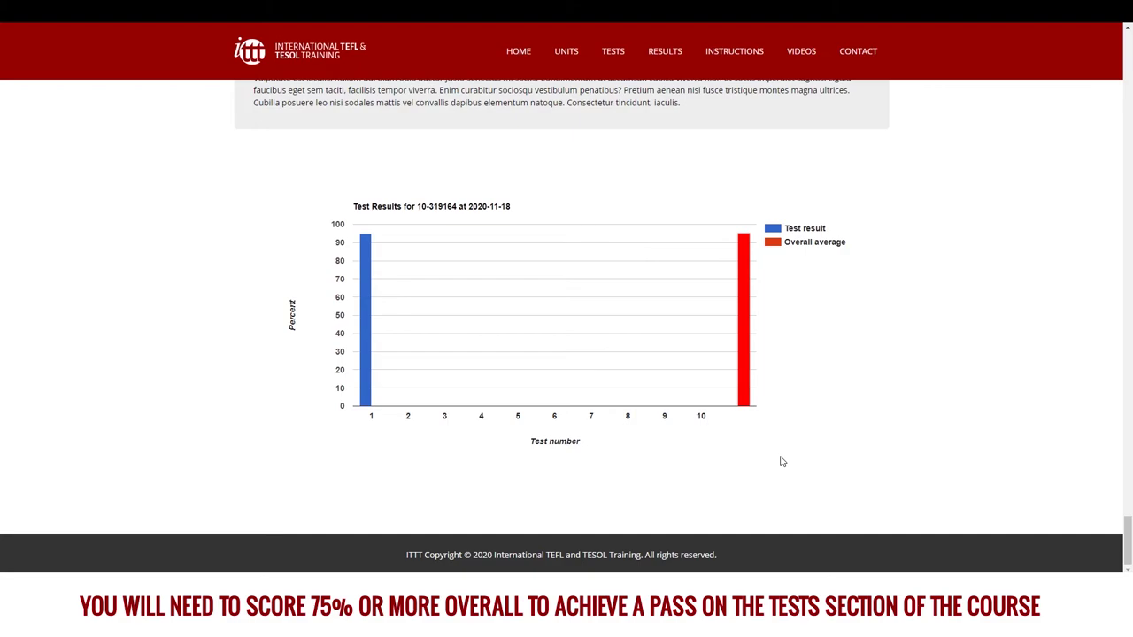
{"action": "scroll", "coordinate": [782, 461], "scroll_direction": "up", "scroll_amount": 20}
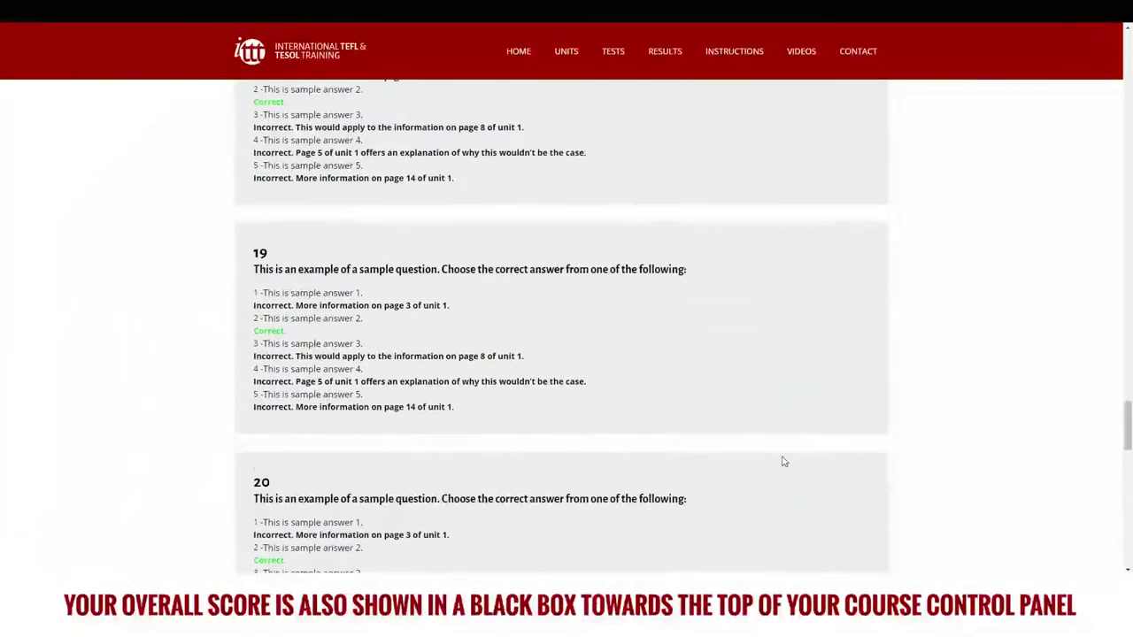
{"action": "scroll", "coordinate": [781, 462], "scroll_direction": "up", "scroll_amount": 20}
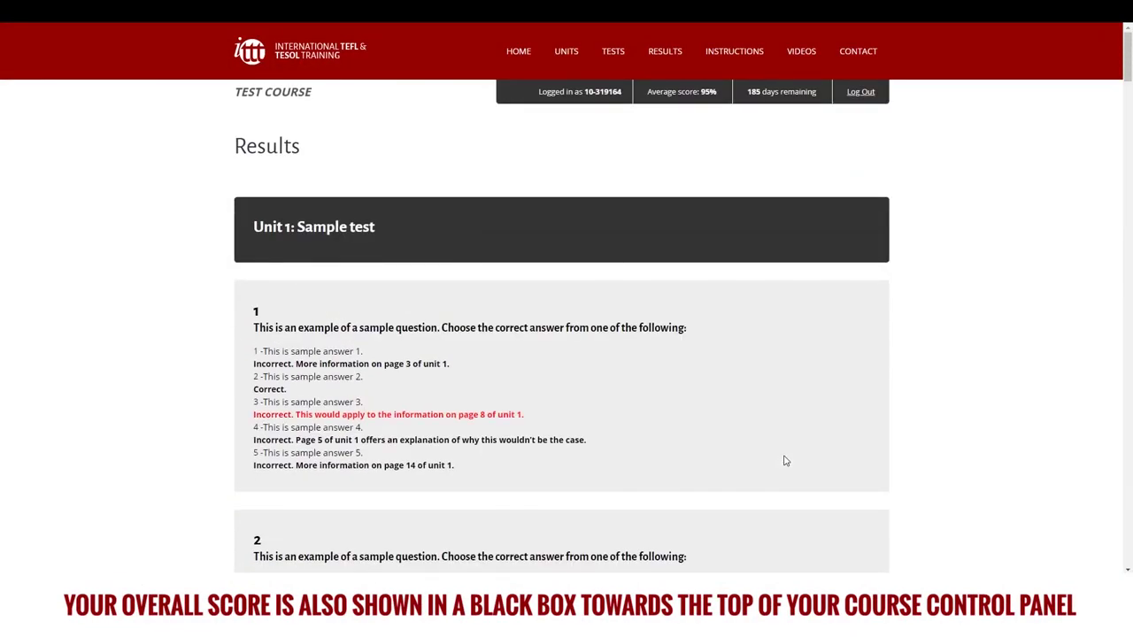
Go back to the Units list and open the Unit 2 material for online reading
{"action": "left_click", "coordinate": [568, 55]}
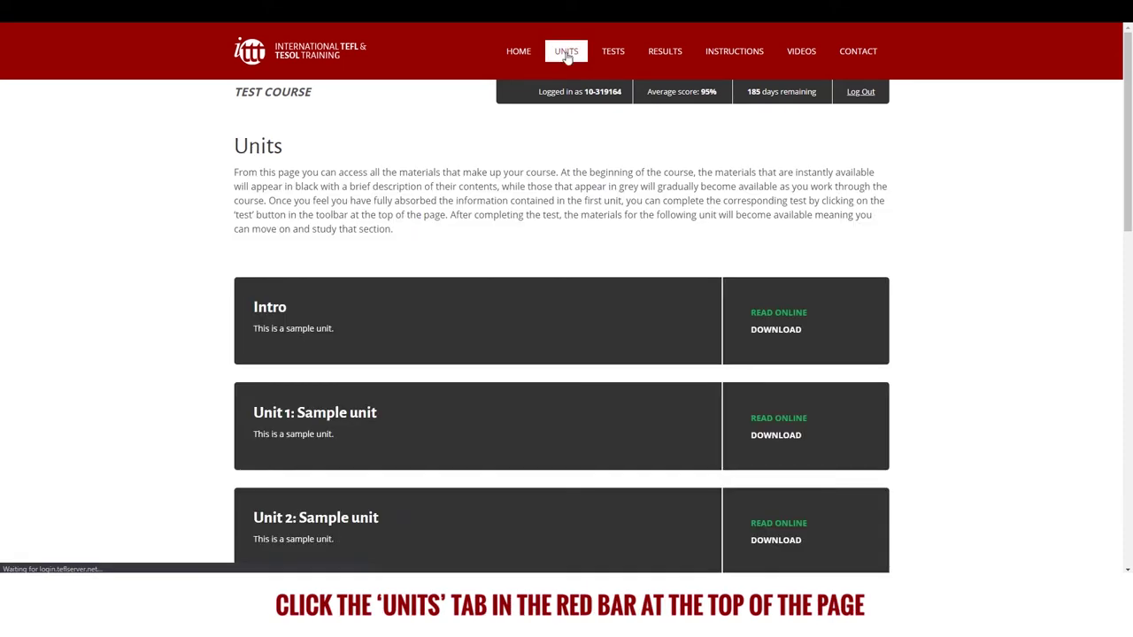
{"action": "scroll", "coordinate": [981, 412], "scroll_direction": "down", "scroll_amount": 3}
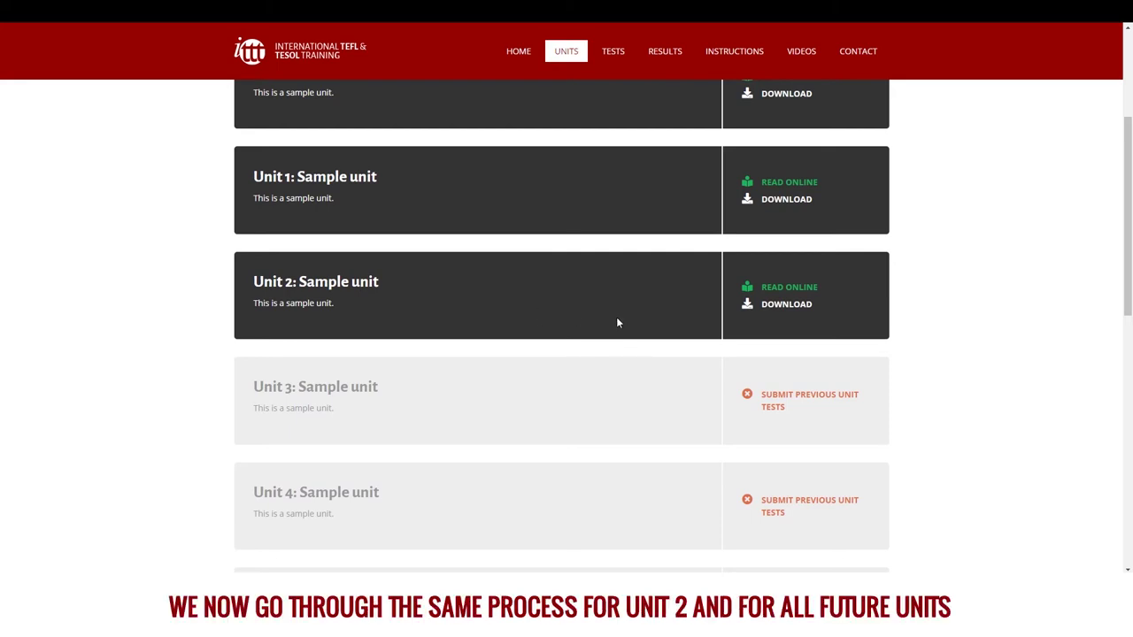
{"action": "left_click", "coordinate": [798, 287]}
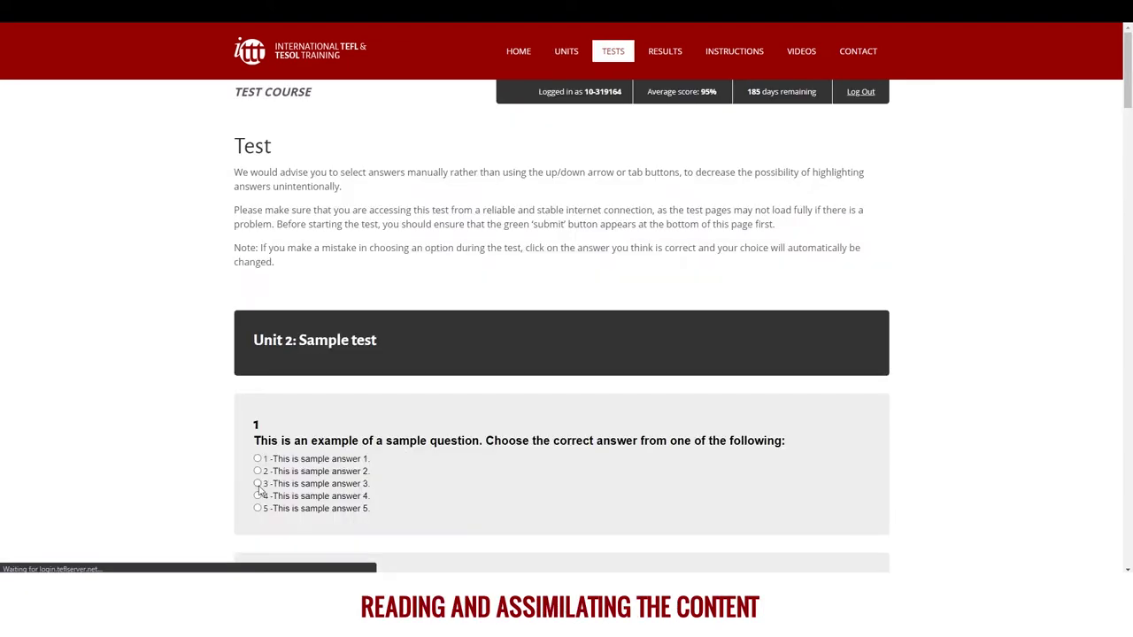
Answer the Unit 2 test, submit it, and move on to the Summative Task page
{"action": "left_click", "coordinate": [257, 489]}
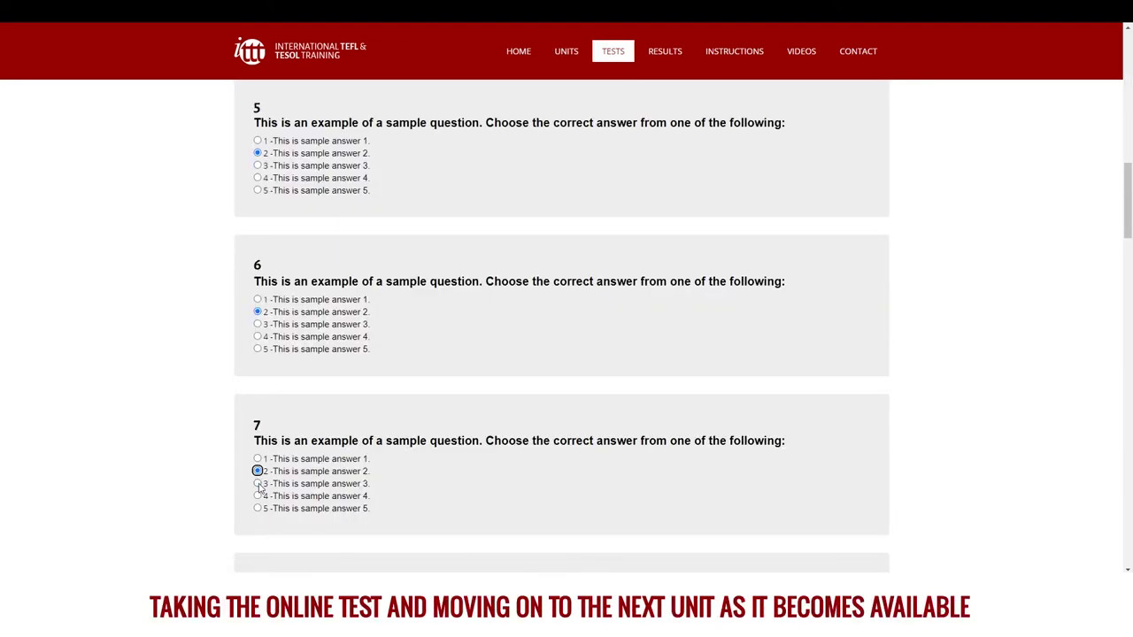
{"action": "scroll", "coordinate": [566, 355], "scroll_direction": "down", "scroll_amount": 15}
{"action": "left_click", "coordinate": [633, 461]}
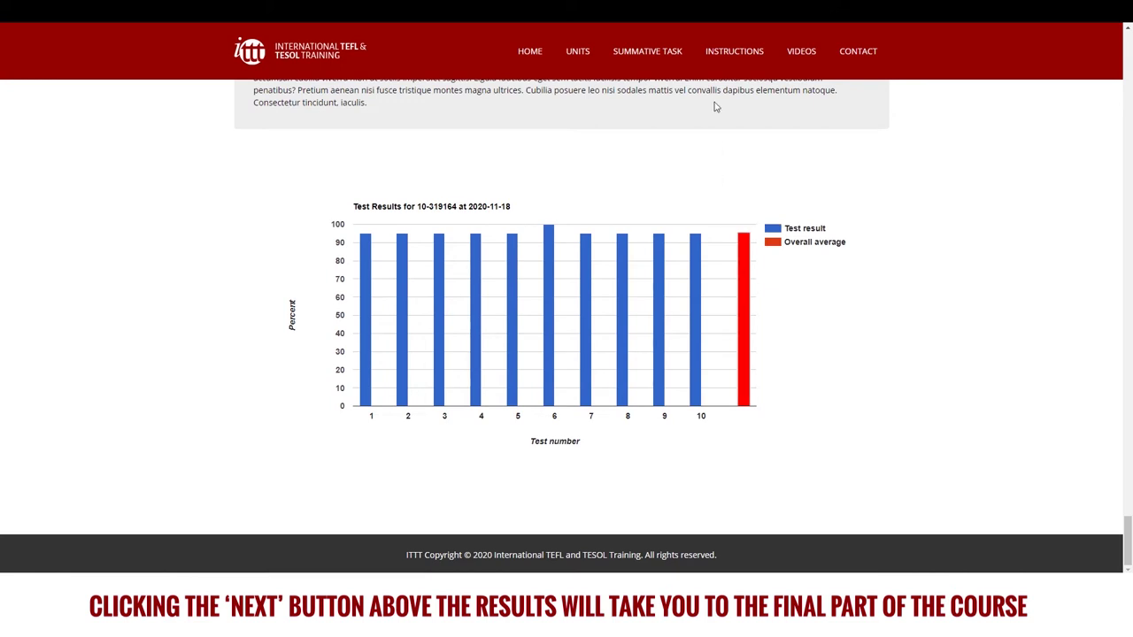
{"action": "left_click", "coordinate": [650, 51]}
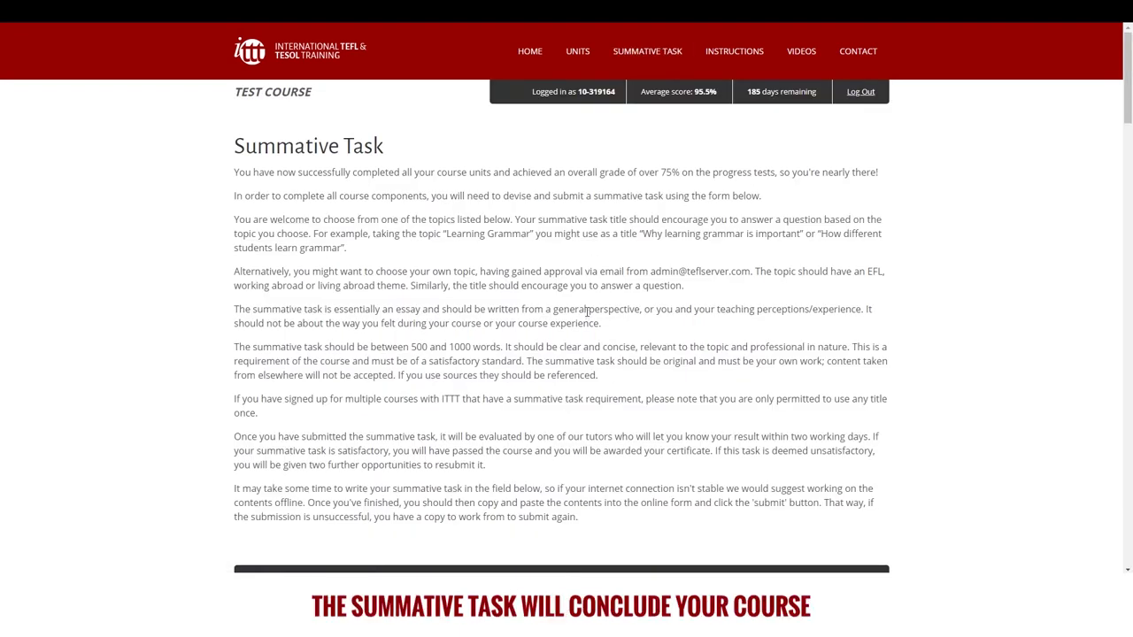
Enter 'Sample title' as the summative task title
{"action": "scroll", "coordinate": [587, 311], "scroll_direction": "down", "scroll_amount": 10}
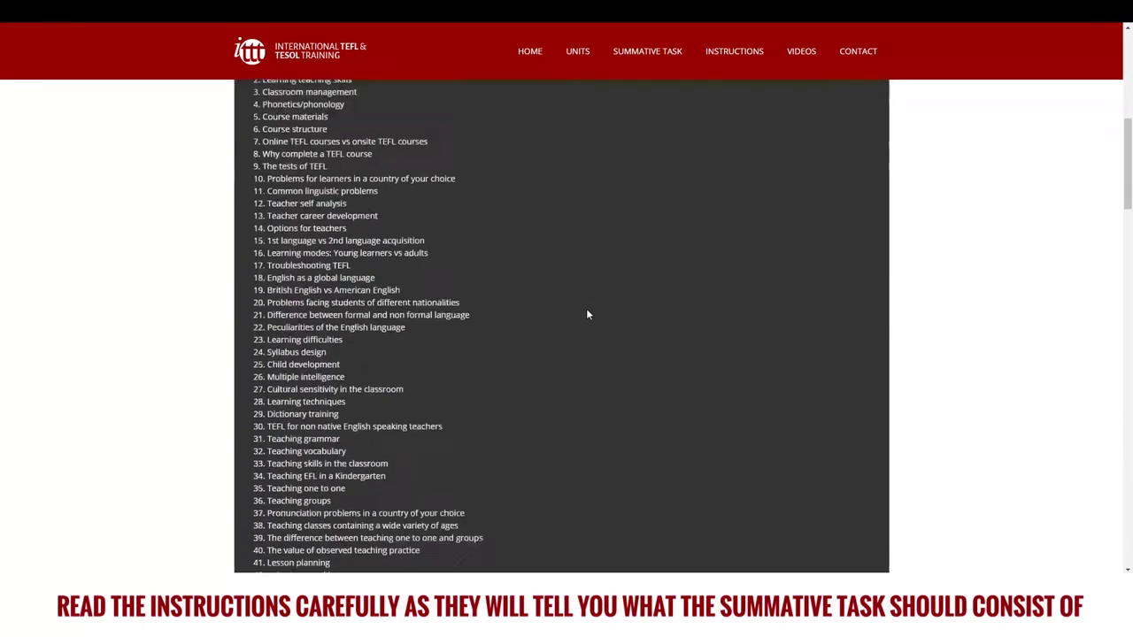
{"action": "scroll", "coordinate": [587, 312], "scroll_direction": "down", "scroll_amount": 10}
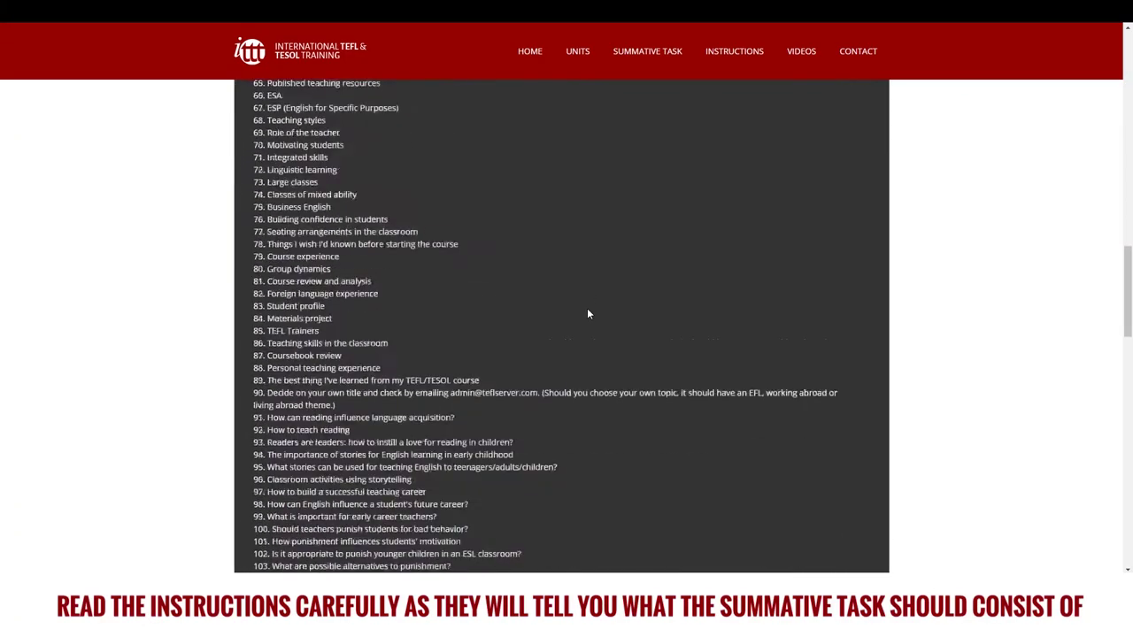
{"action": "scroll", "coordinate": [586, 312], "scroll_direction": "down", "scroll_amount": 12}
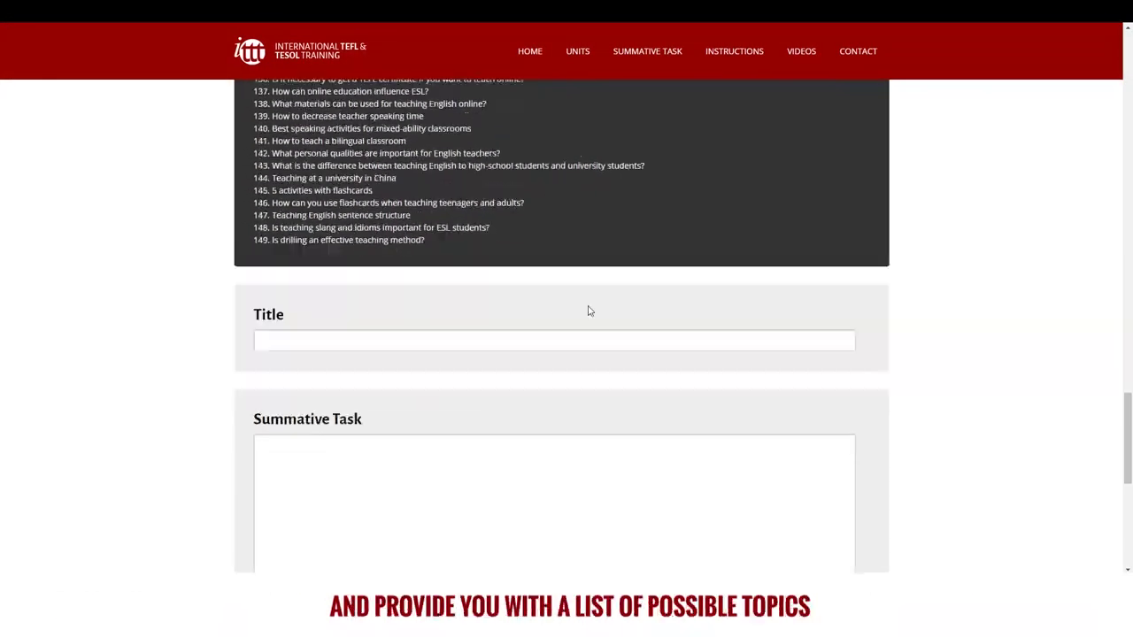
{"action": "scroll", "coordinate": [589, 310], "scroll_direction": "down", "scroll_amount": 1}
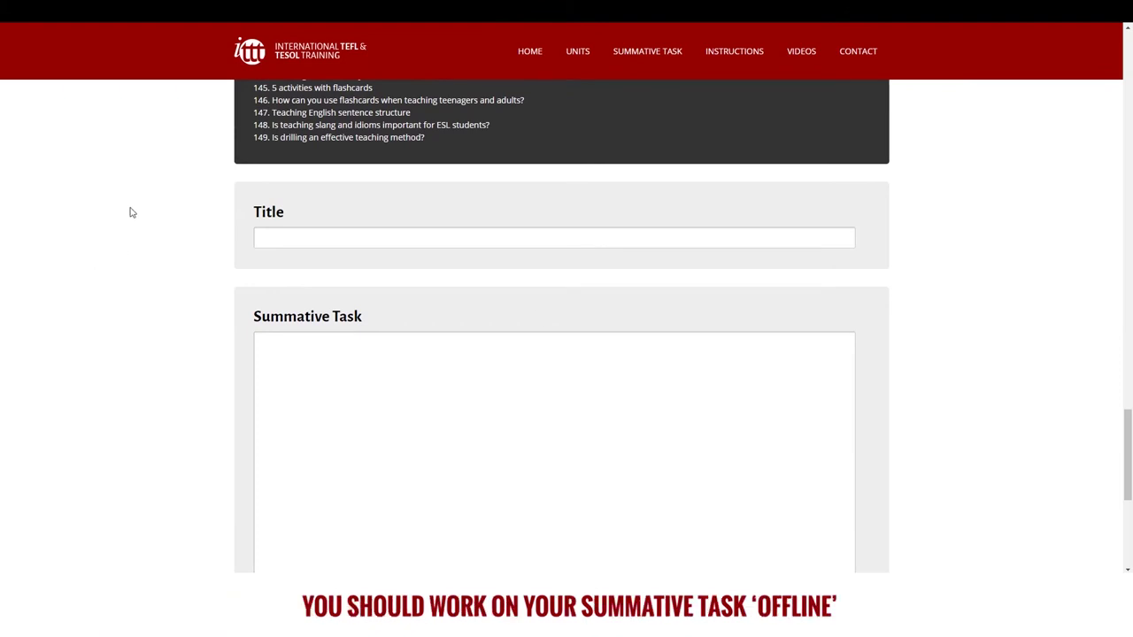
{"action": "left_click", "coordinate": [307, 236]}
{"action": "type", "text": "Sample title"}
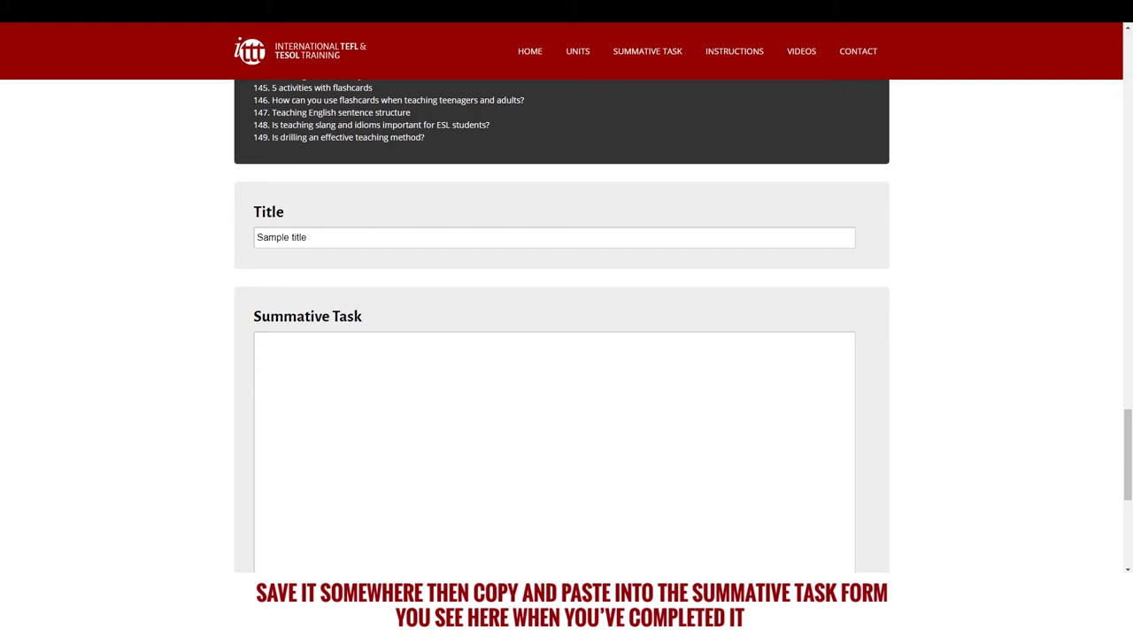
Paste the prepared essay text into the Summative Task box
{"action": "left_click", "coordinate": [328, 391]}
{"action": "type", "text": "Summative task text - between 500 and 1,000 words"}
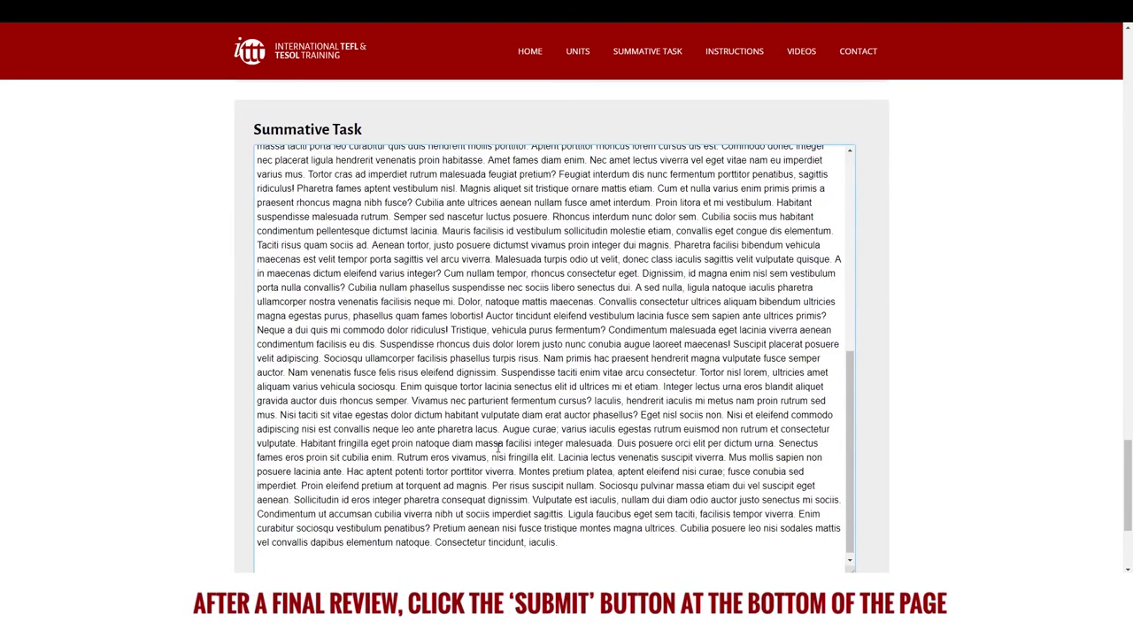
{"action": "scroll", "coordinate": [548, 354], "scroll_direction": "down", "scroll_amount": 10}
Submit the summative task and enter 'Sample Certificate Name' as certificate name and recipient
{"action": "left_click", "coordinate": [575, 451]}
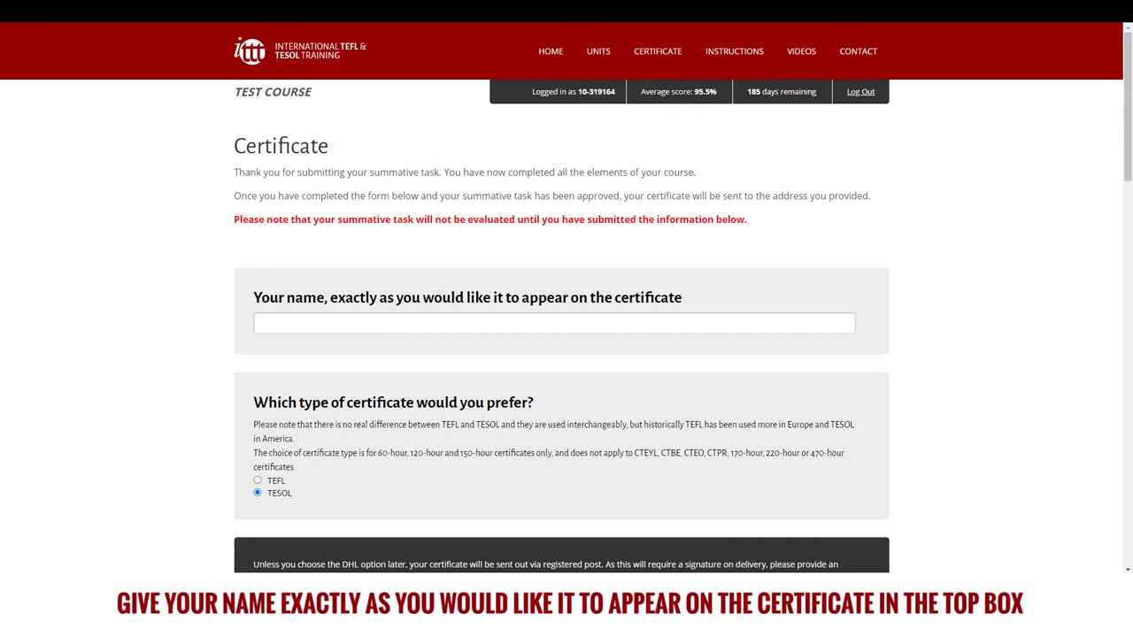
{"action": "left_click", "coordinate": [330, 319]}
{"action": "type", "text": "Sample Certificate Name"}
{"action": "scroll", "coordinate": [330, 319], "scroll_direction": "down", "scroll_amount": 10}
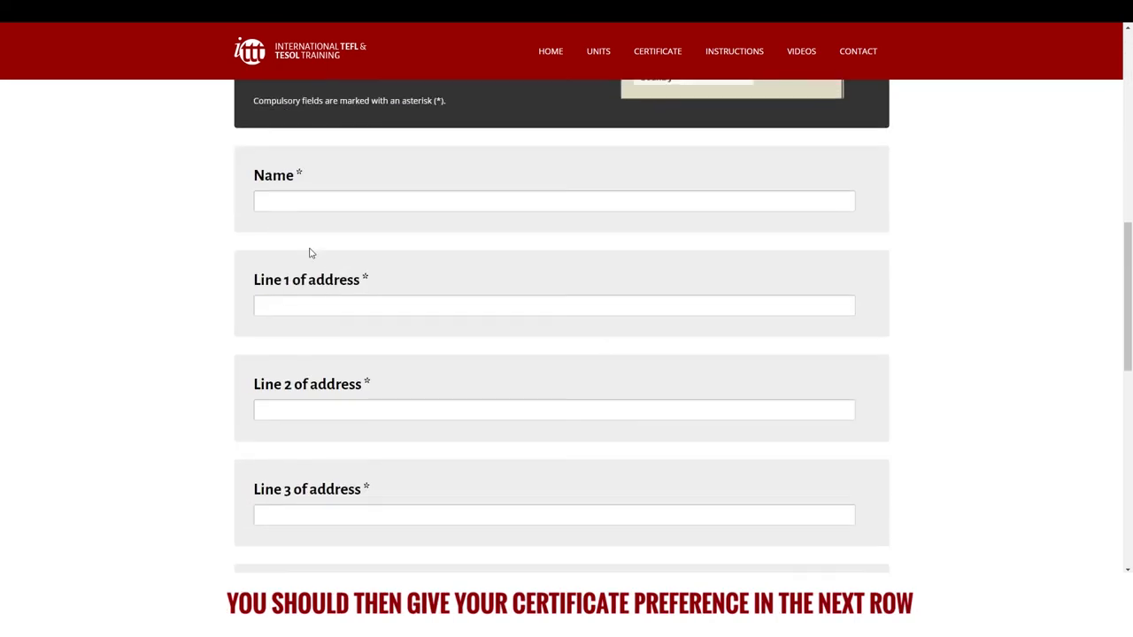
{"action": "left_click", "coordinate": [302, 200]}
{"action": "type", "text": "Sample Certificate Name"}
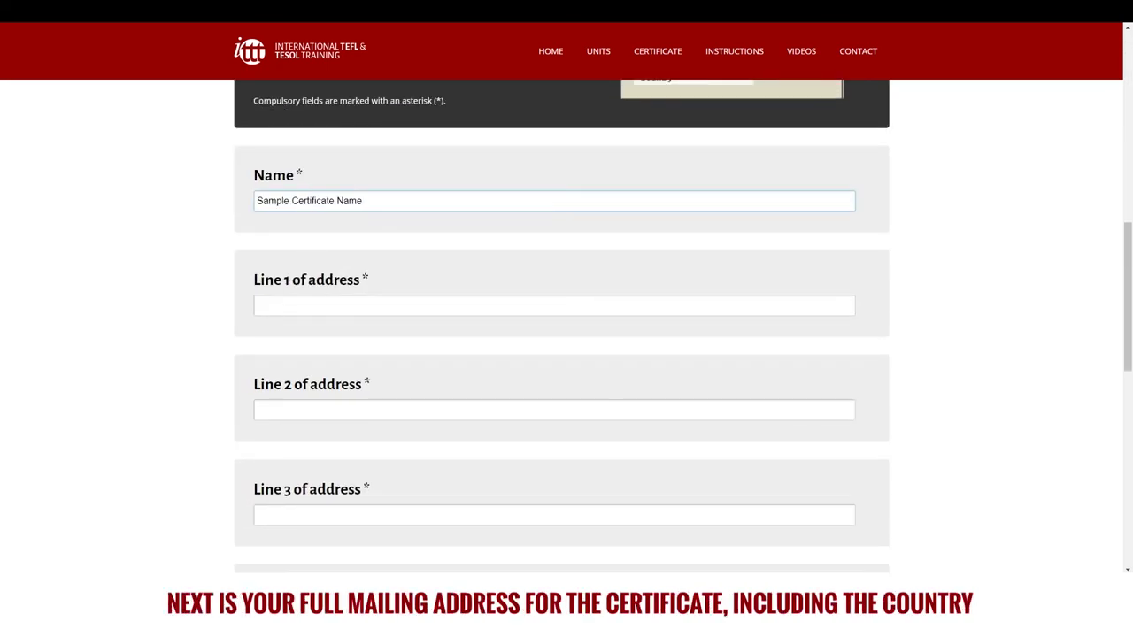
Fill address lines 1–4 with 'Sample address line 1' through 'Sample address line 4'
{"action": "left_click", "coordinate": [315, 305]}
{"action": "type", "text": "Sample address line 1"}
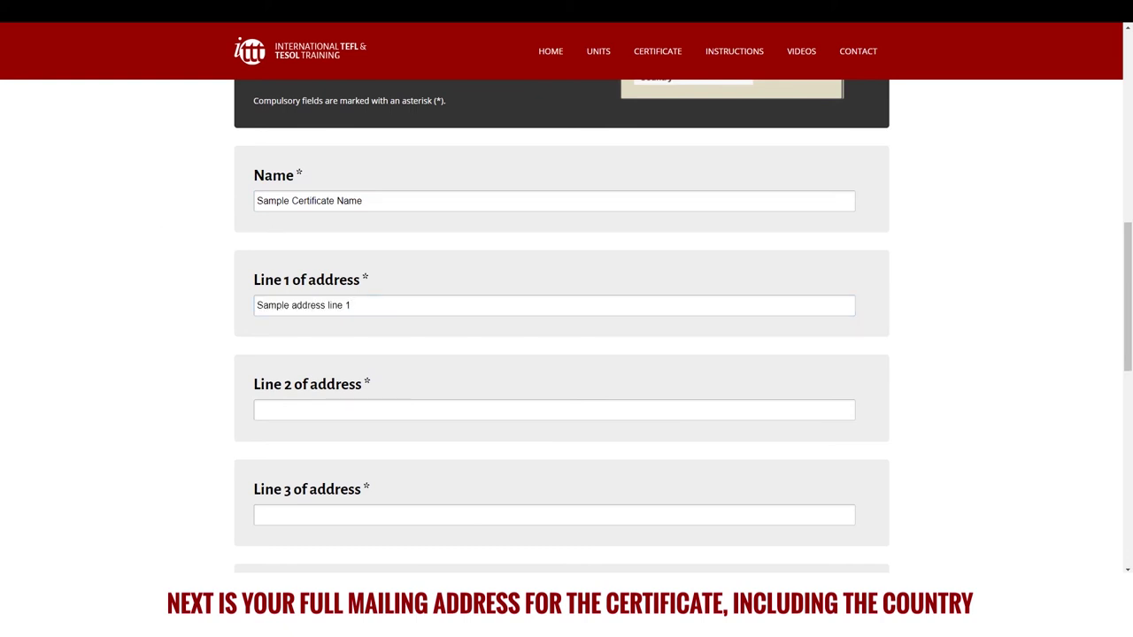
{"action": "left_click", "coordinate": [339, 412]}
{"action": "type", "text": "Sample address line 2"}
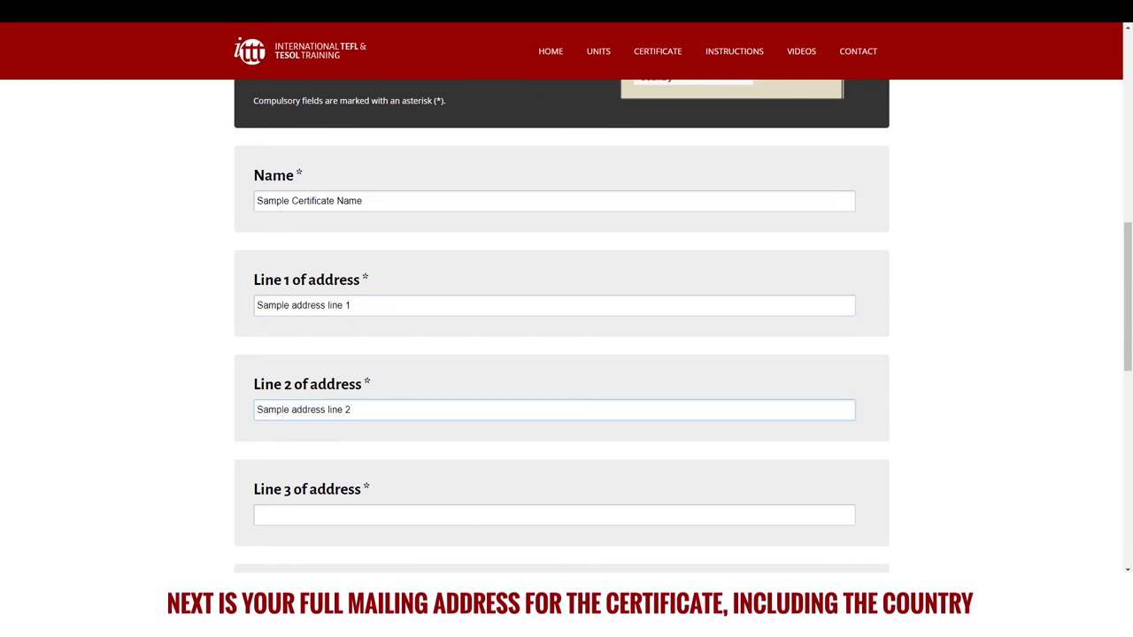
{"action": "scroll", "coordinate": [316, 281], "scroll_direction": "down", "scroll_amount": 3}
{"action": "left_click", "coordinate": [311, 220]}
{"action": "type", "text": "Sample address line 3"}
{"action": "left_click", "coordinate": [317, 325]}
{"action": "type", "text": "Sample address line 4"}
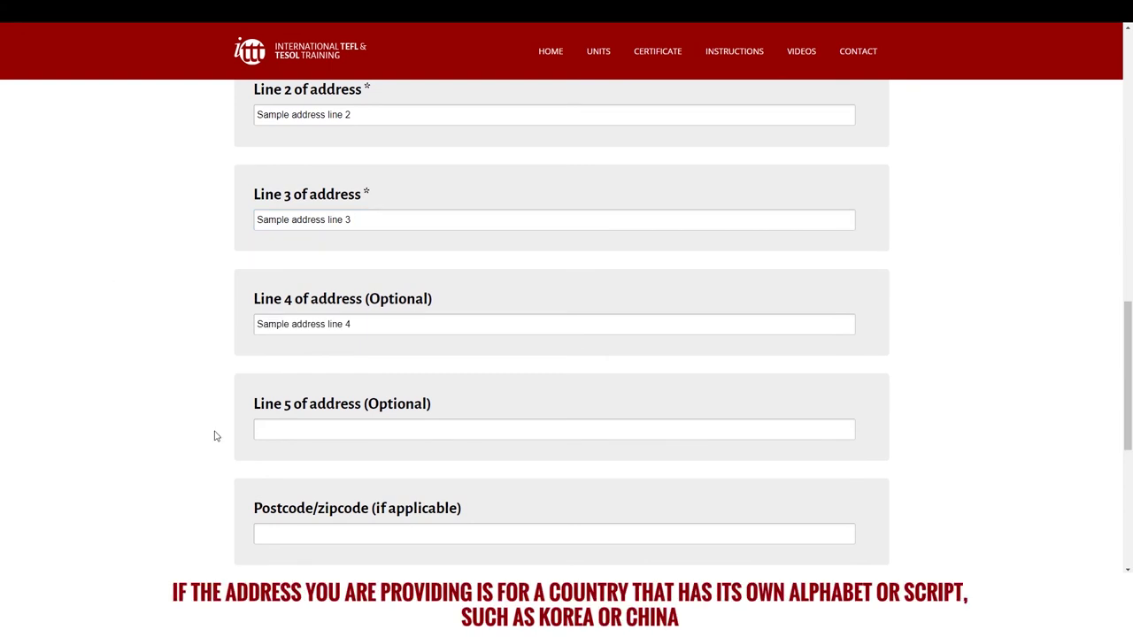
Enter 'Country' in the certificate form's Country field
{"action": "scroll", "coordinate": [489, 469], "scroll_direction": "down", "scroll_amount": 2}
{"action": "scroll", "coordinate": [490, 469], "scroll_direction": "down", "scroll_amount": 1}
{"action": "left_click", "coordinate": [304, 342]}
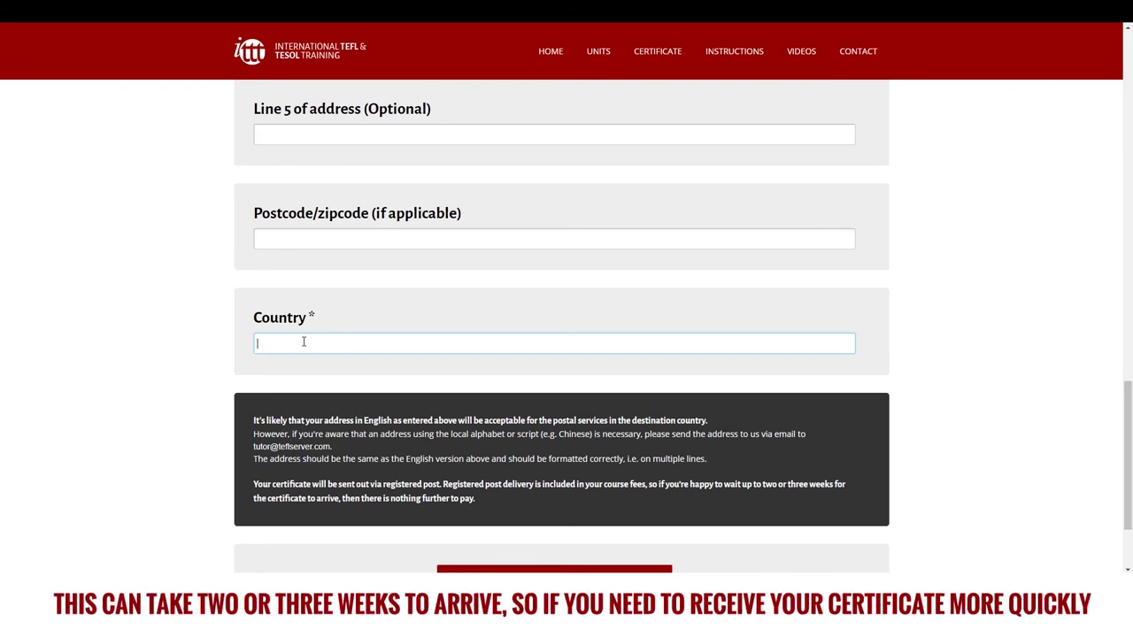
{"action": "type", "text": "Country"}
{"action": "scroll", "coordinate": [573, 420], "scroll_direction": "down", "scroll_amount": 2}
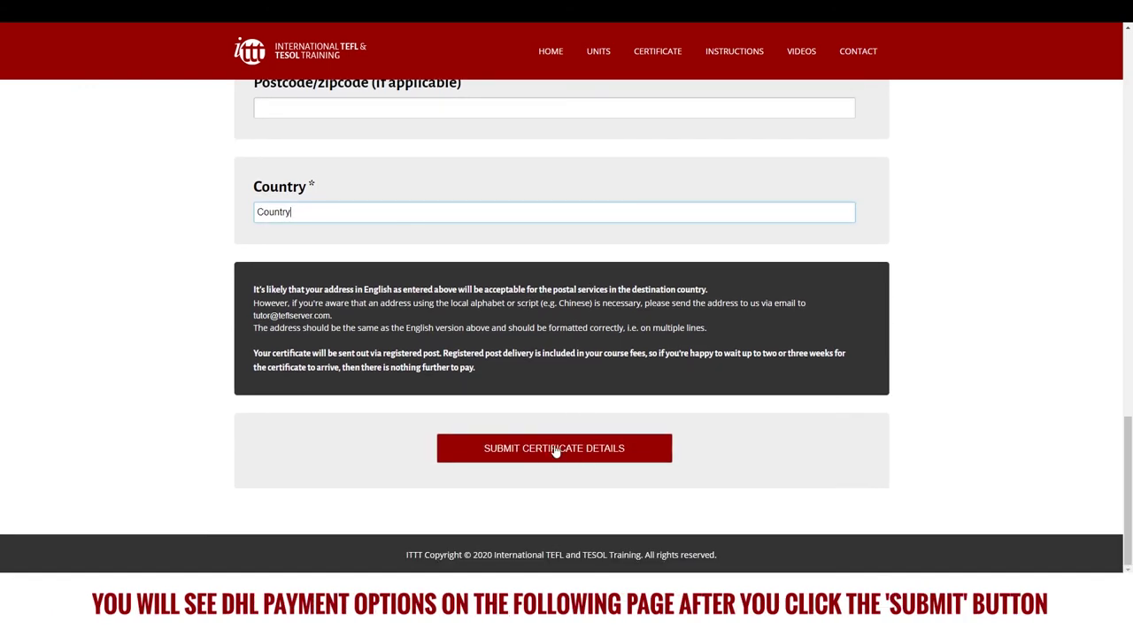
Submit the certificate name and mailing address, then review the confirmation page
{"action": "left_click", "coordinate": [554, 451]}
{"action": "scroll", "coordinate": [149, 442], "scroll_direction": "down", "scroll_amount": 5}
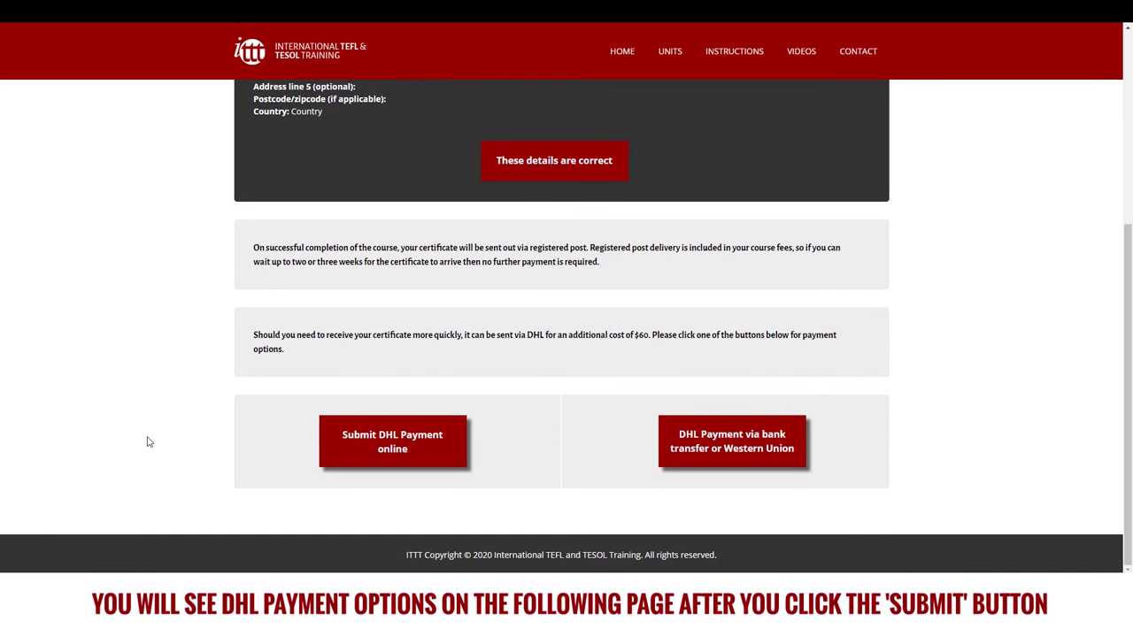
{"action": "scroll", "coordinate": [148, 441], "scroll_direction": "up", "scroll_amount": 5}
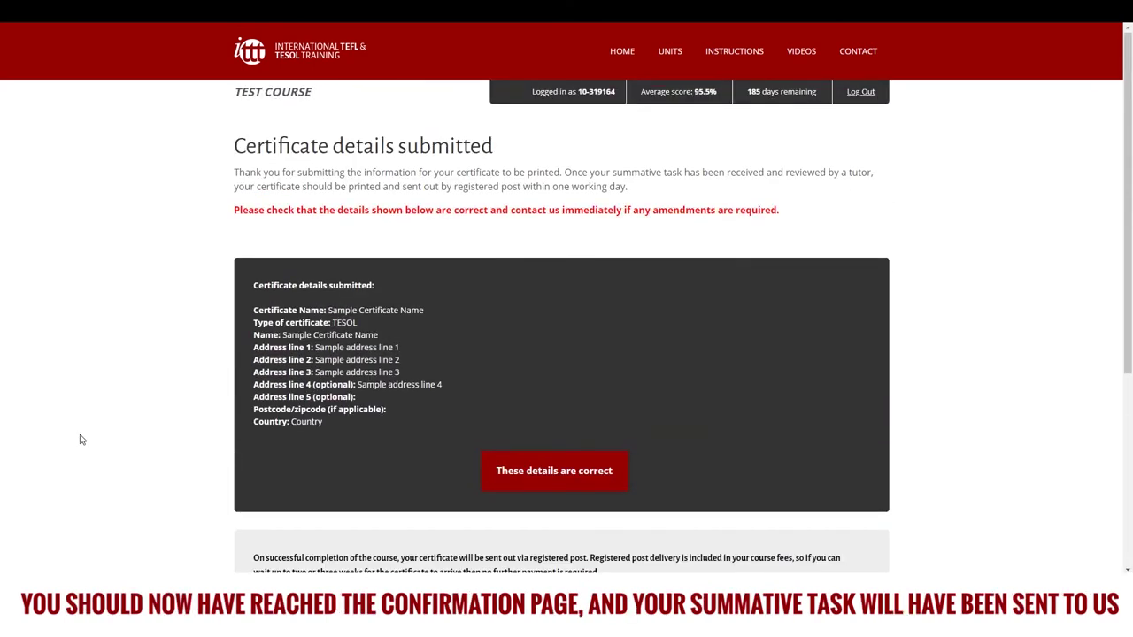